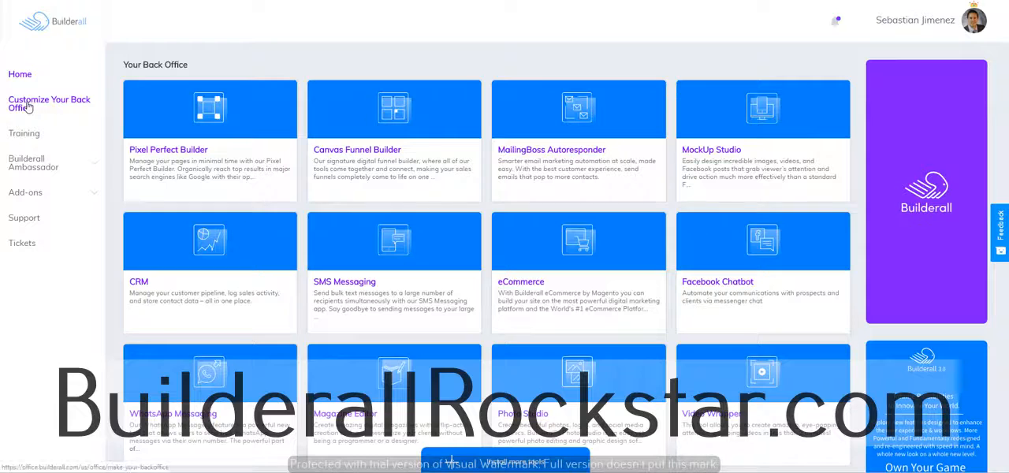
# Add the Autopost tool from the Social Media & Engagement category to the back office
pyautogui.click(28, 107)
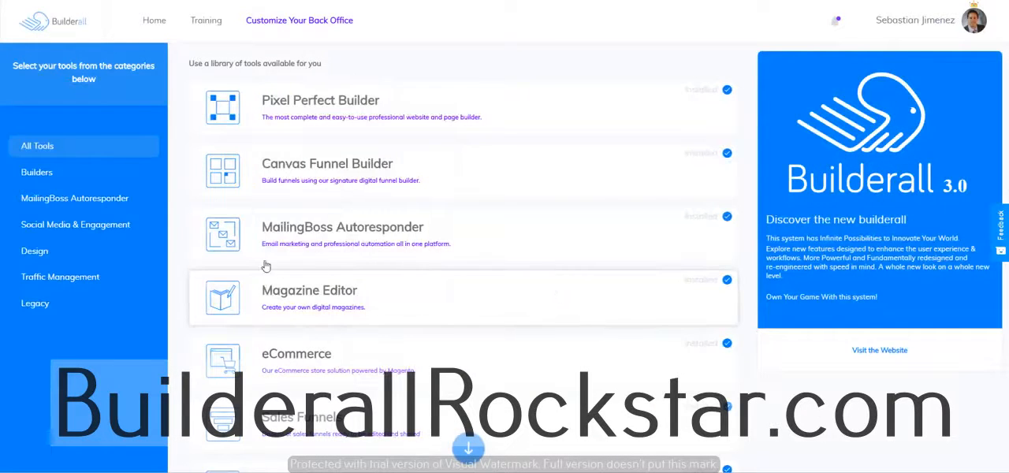
pyautogui.click(69, 228)
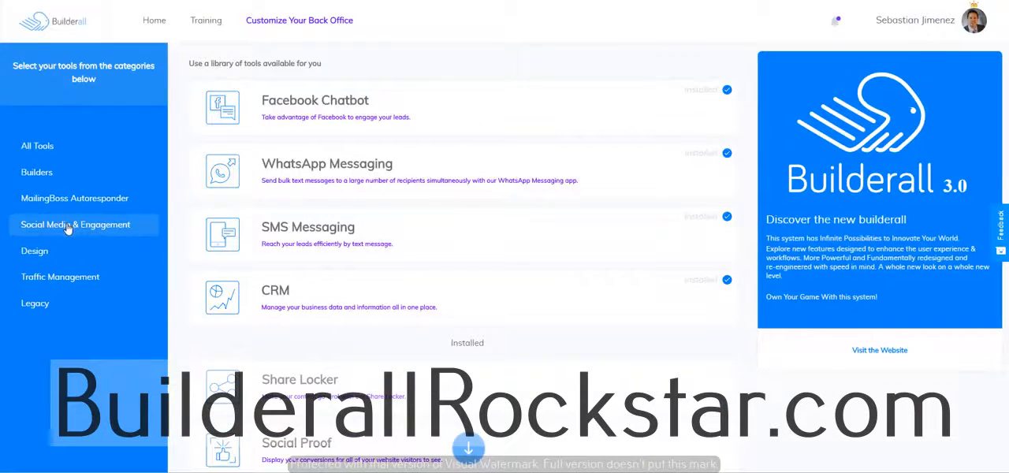
pyautogui.scroll(-3, 333, 328)
pyautogui.scroll(-5, 416, 327)
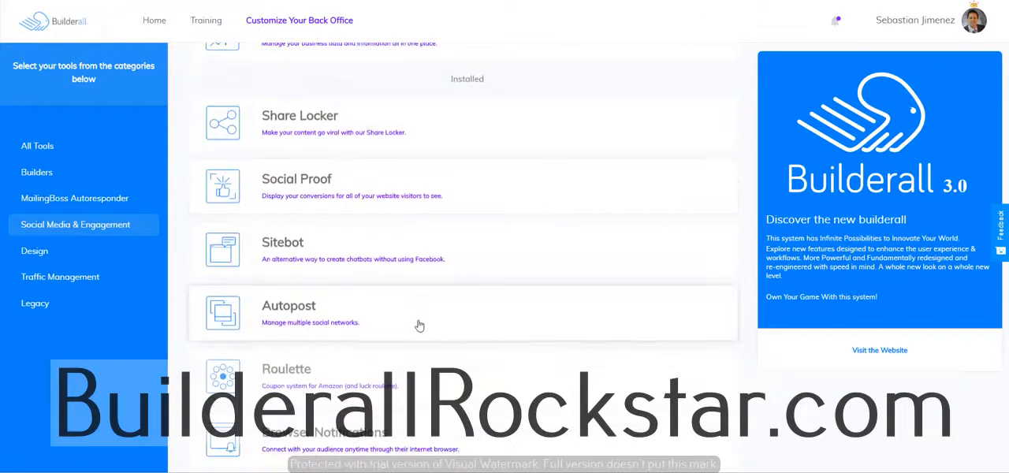
pyautogui.scroll(-2, 416, 319)
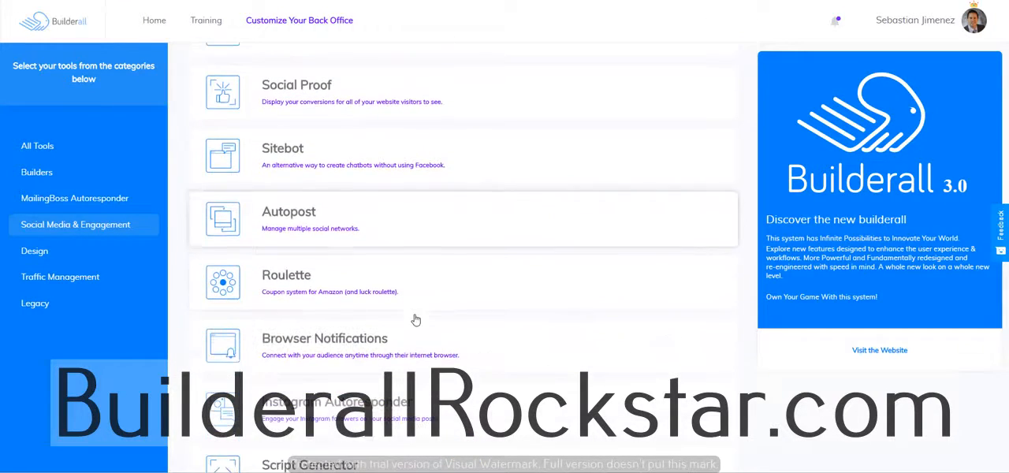
pyautogui.click(436, 223)
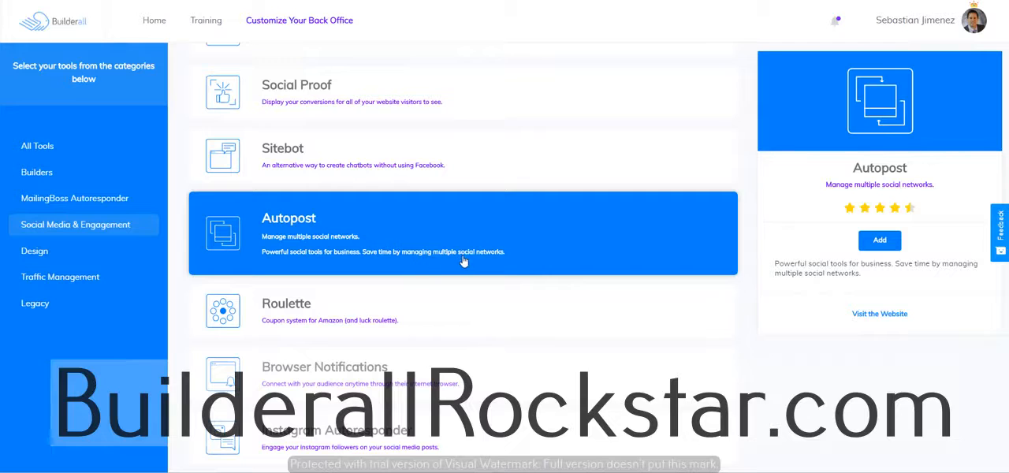
pyautogui.click(880, 240)
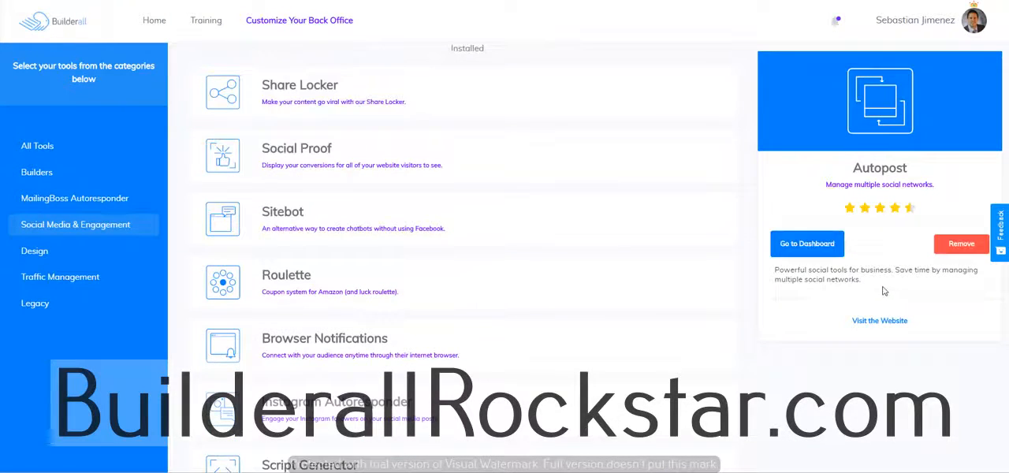
# Return to the back office dashboard and open the Autopost tool
pyautogui.click(816, 250)
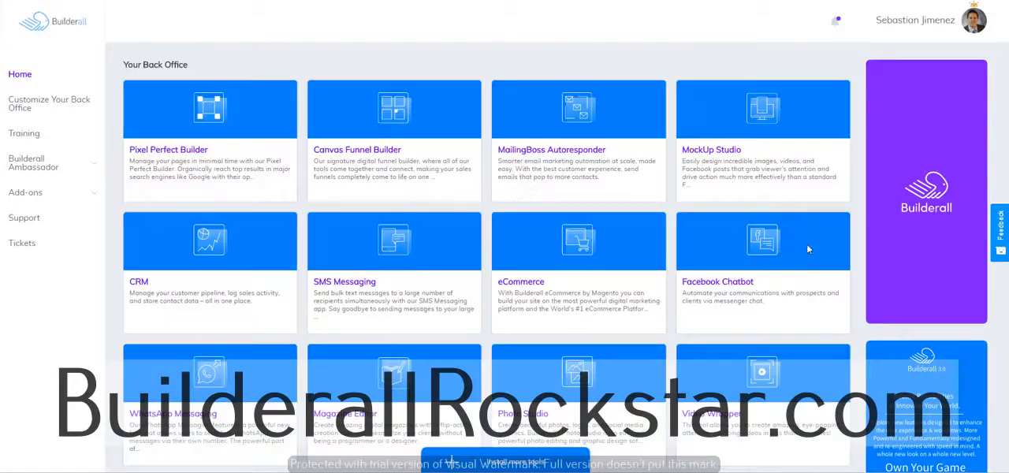
pyautogui.scroll(-4, 806, 247)
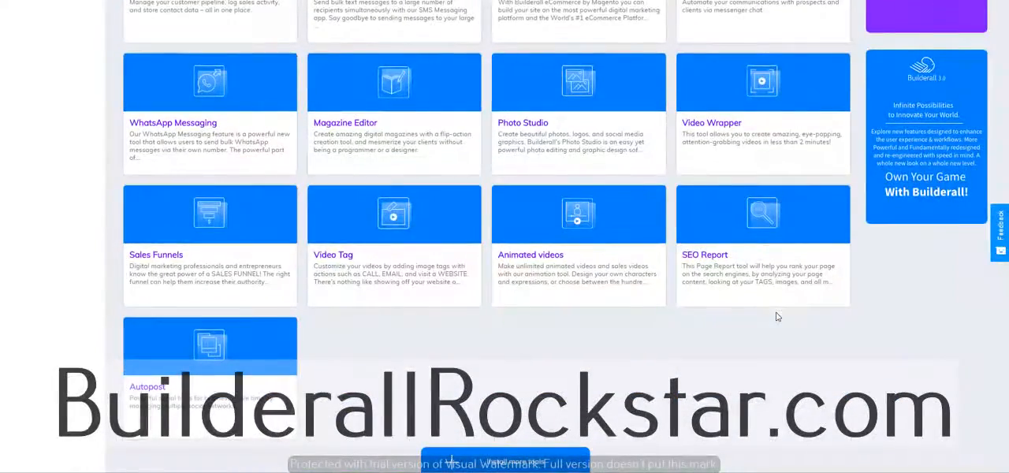
pyautogui.moveTo(225, 415)
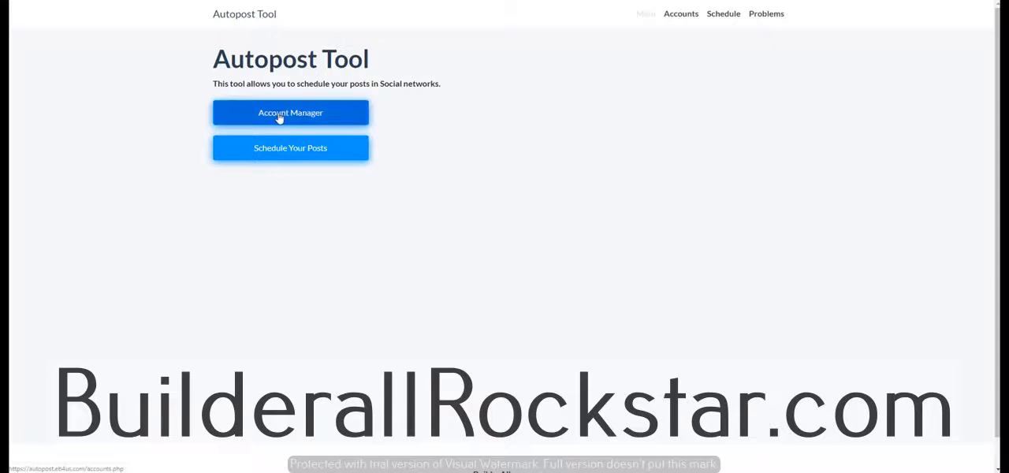
# Examine the all-accounts posting schedule and the new rule form for July 12, 2019, including its account choices
pyautogui.click(301, 152)
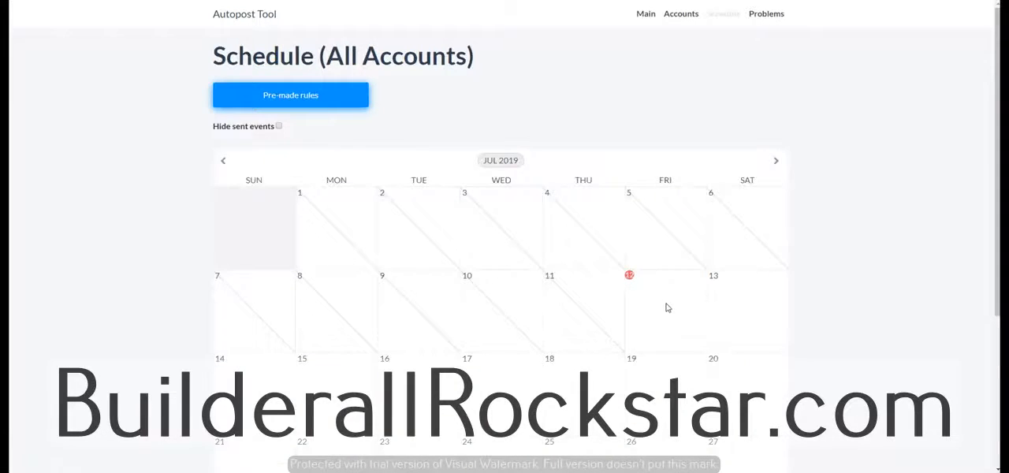
pyautogui.click(666, 308)
pyautogui.click(477, 130)
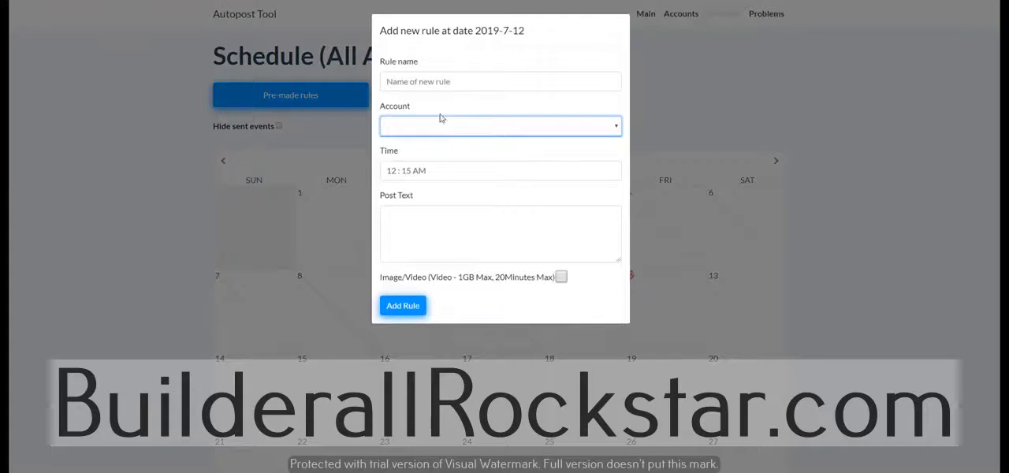
pyautogui.click(705, 103)
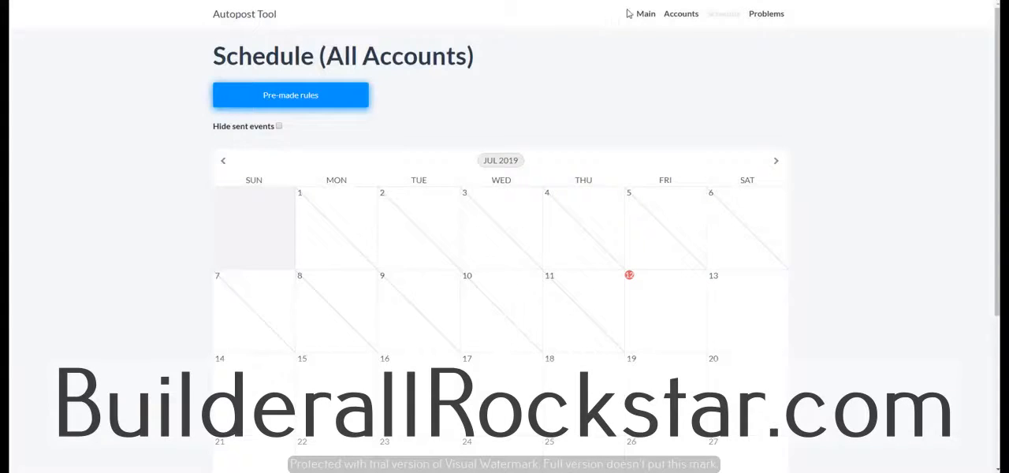
# Add a new account of type Facebook in the Account Manager
pyautogui.click(645, 15)
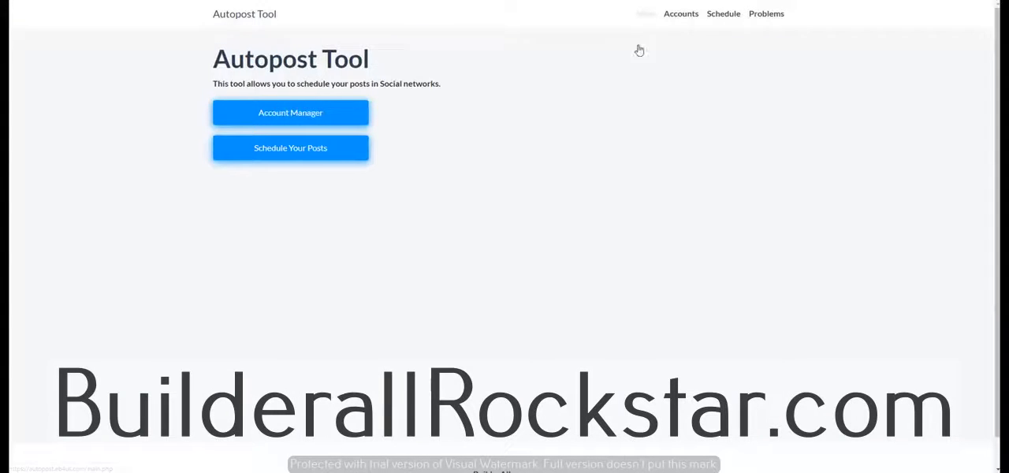
pyautogui.click(294, 116)
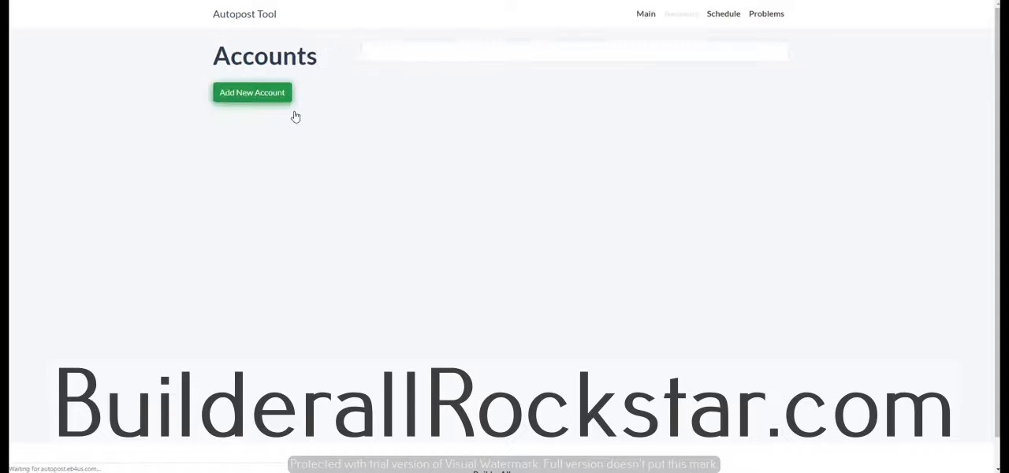
pyautogui.click(244, 97)
pyautogui.click(447, 239)
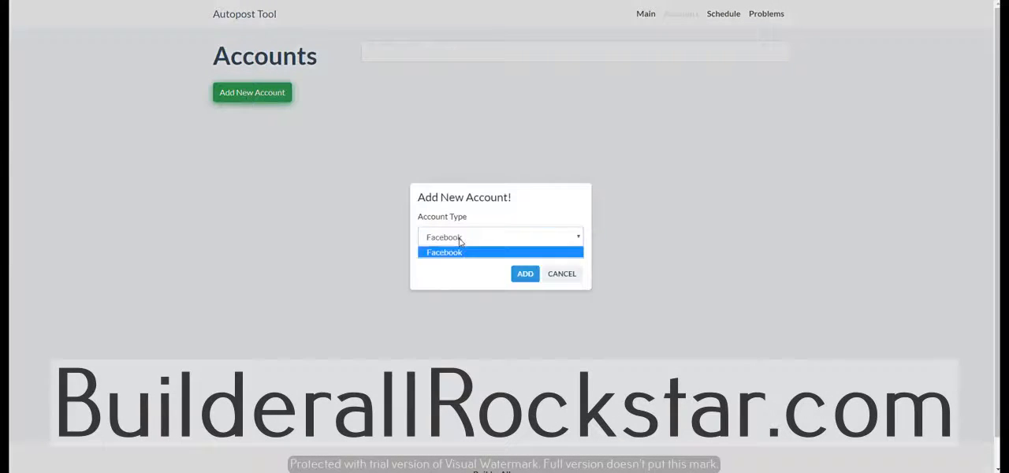
pyautogui.click(460, 266)
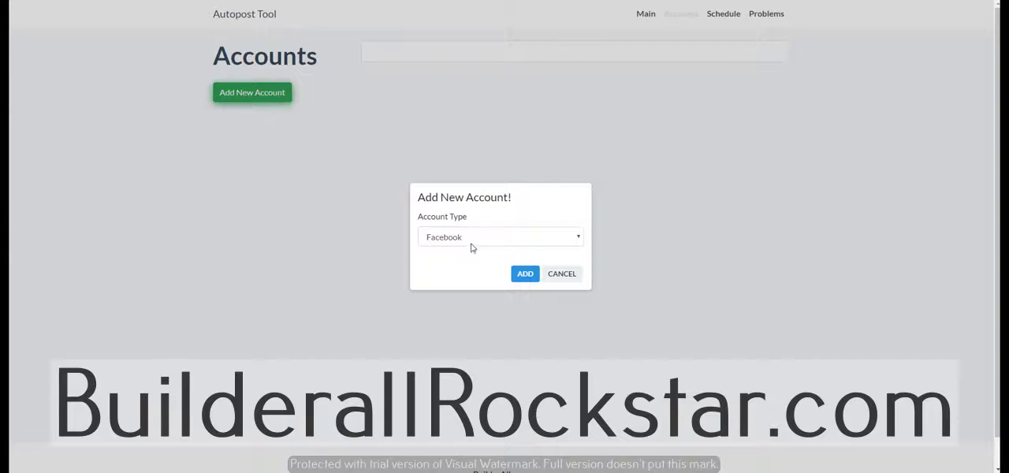
pyautogui.click(525, 275)
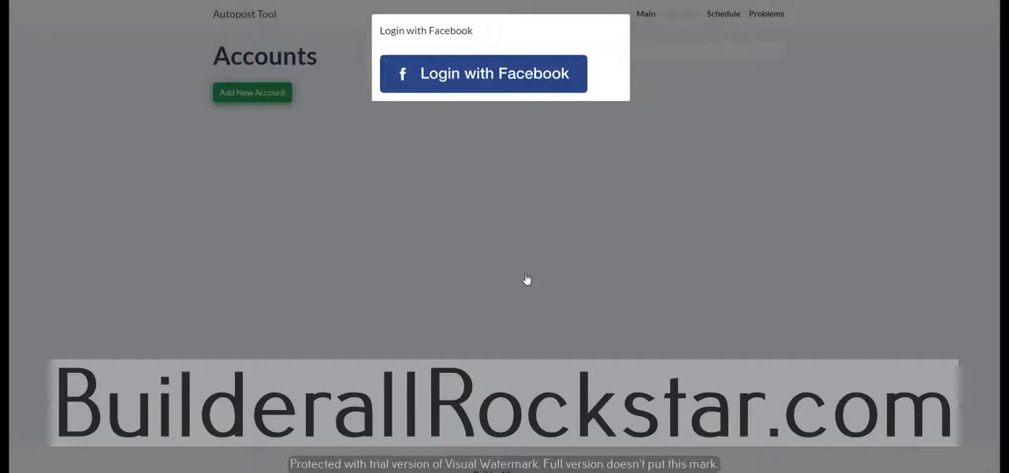
# Log in with the current Facebook profile and authorize Autopost Tool to manage and publish to Geo Leads Pro, Florida Networx and The BA Nation
pyautogui.click(456, 73)
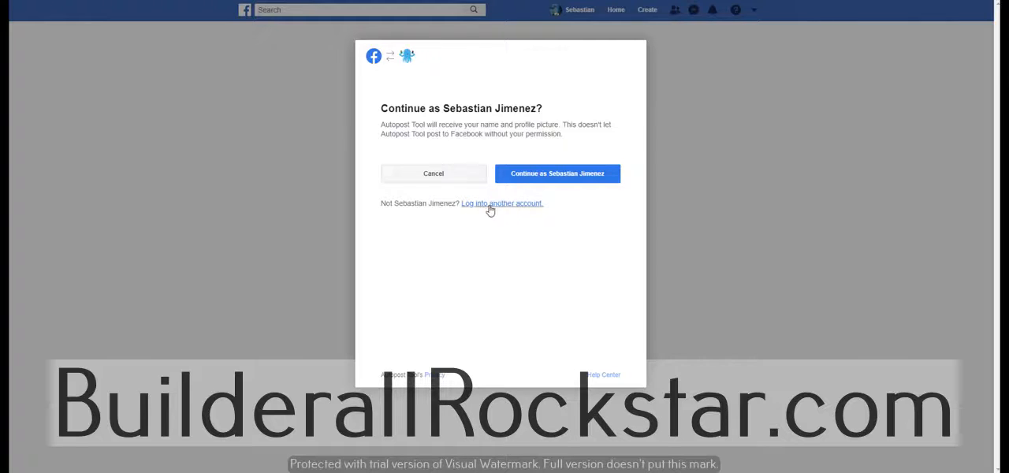
pyautogui.click(539, 175)
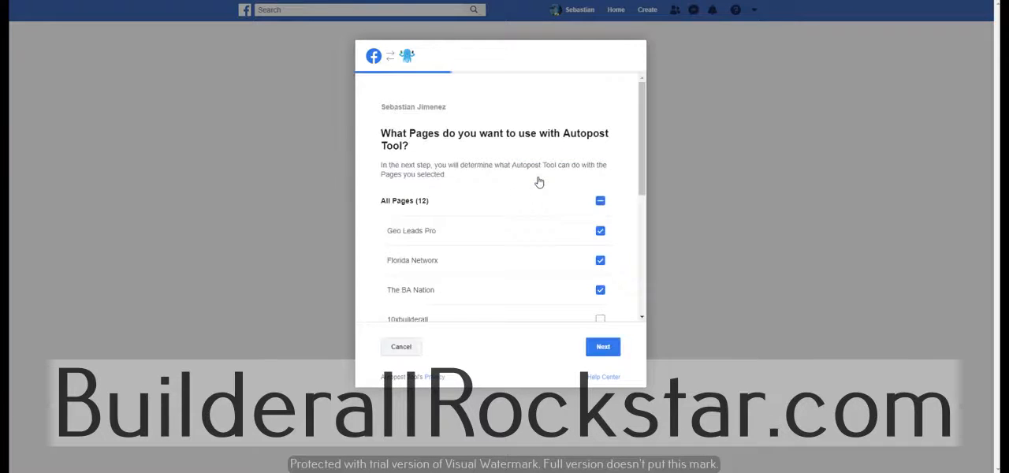
pyautogui.scroll(-2, 637, 253)
pyautogui.moveTo(637, 253); pyautogui.dragTo(645, 162)
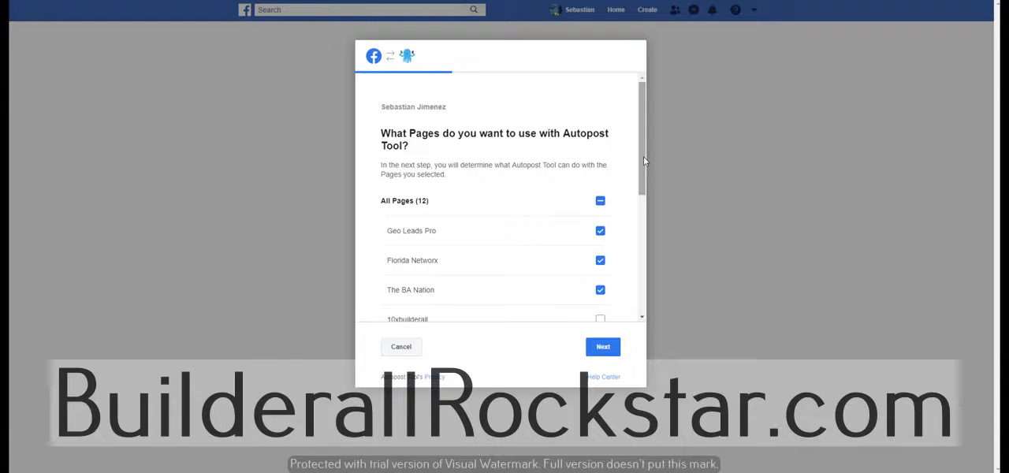
pyautogui.click(603, 350)
pyautogui.click(605, 354)
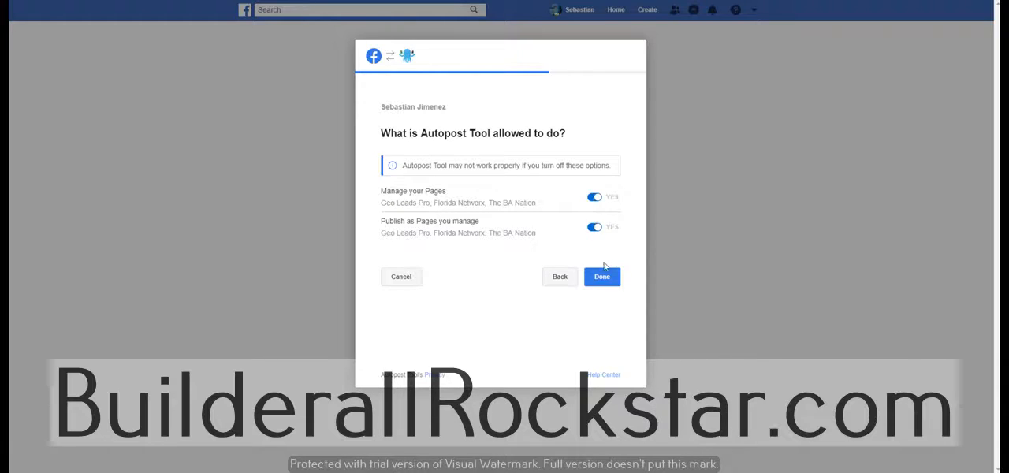
pyautogui.click(601, 277)
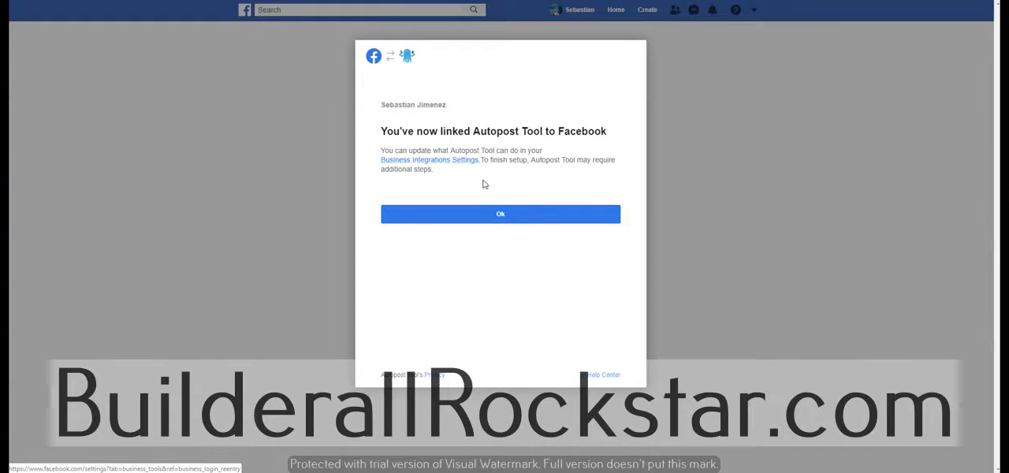
pyautogui.click(503, 219)
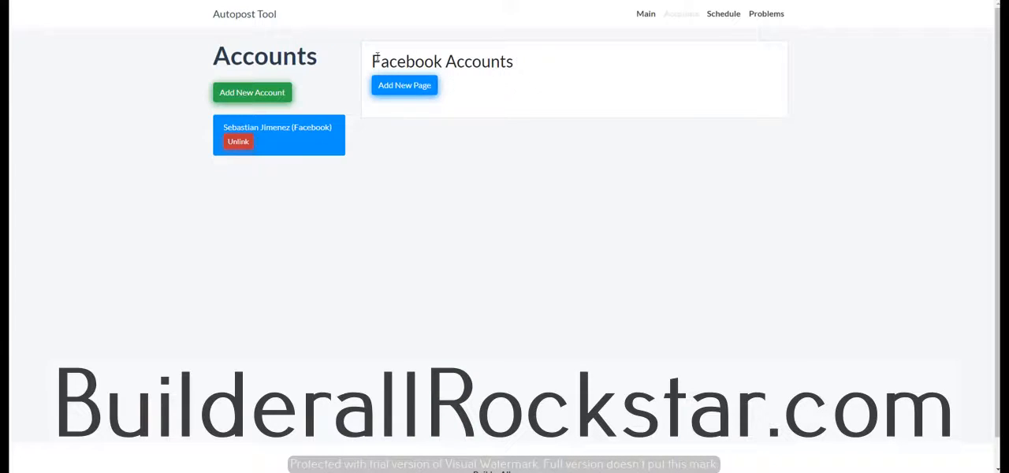
# Import The BA Nation Facebook page and pick a dark blue label colour for it (red 18, green 5, blue 131)
pyautogui.click(408, 96)
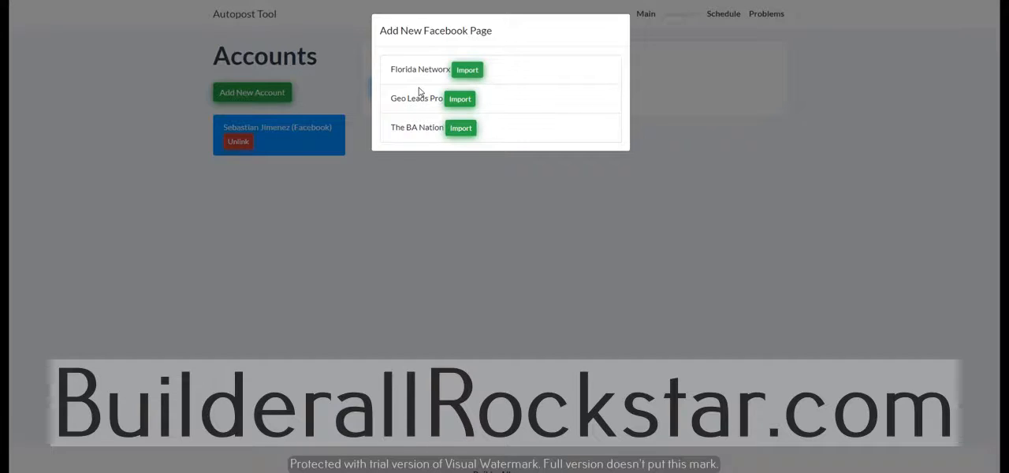
pyautogui.click(460, 128)
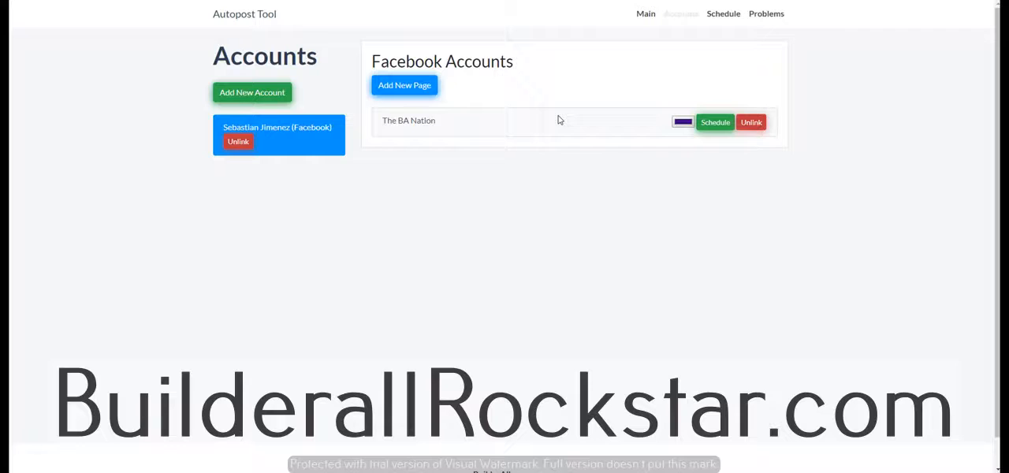
pyautogui.click(683, 122)
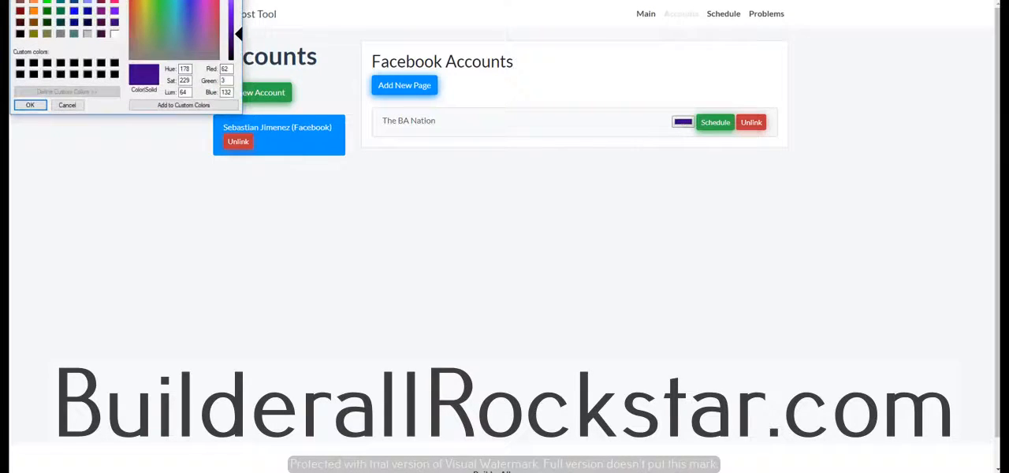
pyautogui.click(188, 1)
pyautogui.click(190, 1)
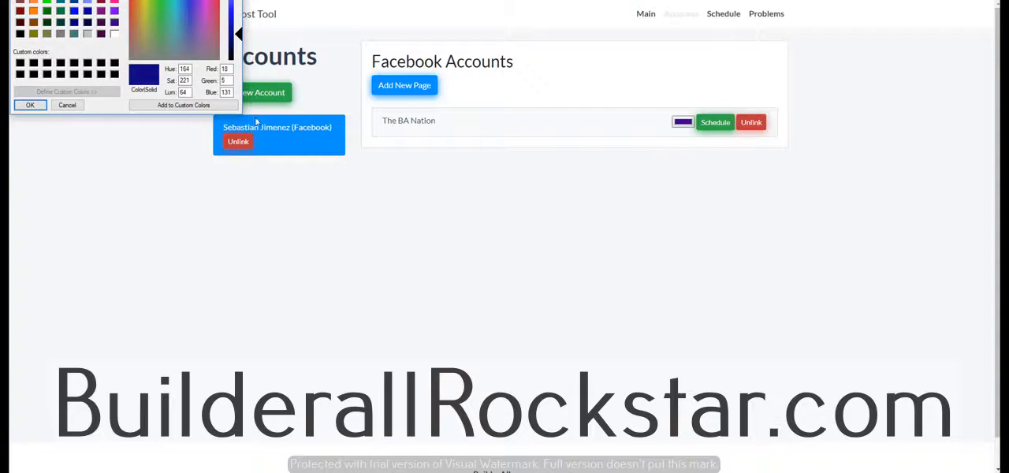
pyautogui.click(30, 104)
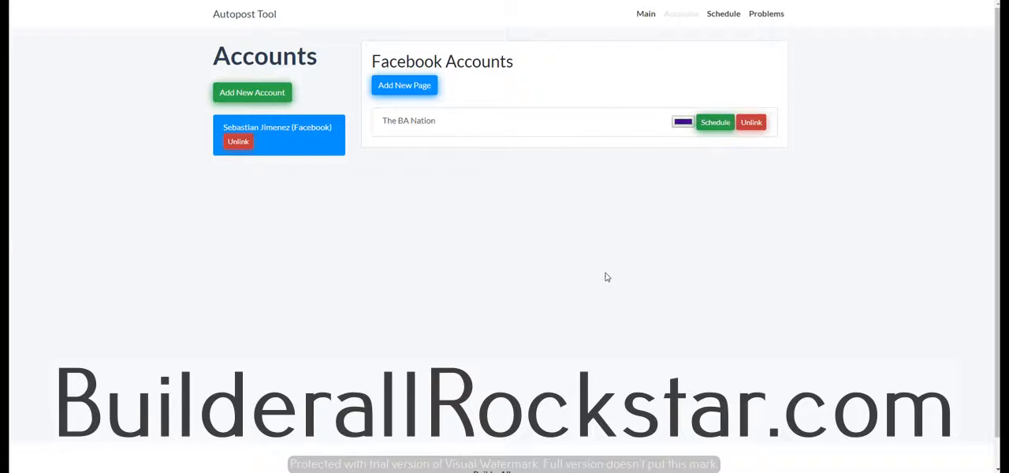
# Start a new posting rule on July 12, 2019 in The BA Nation page's schedule
pyautogui.click(714, 126)
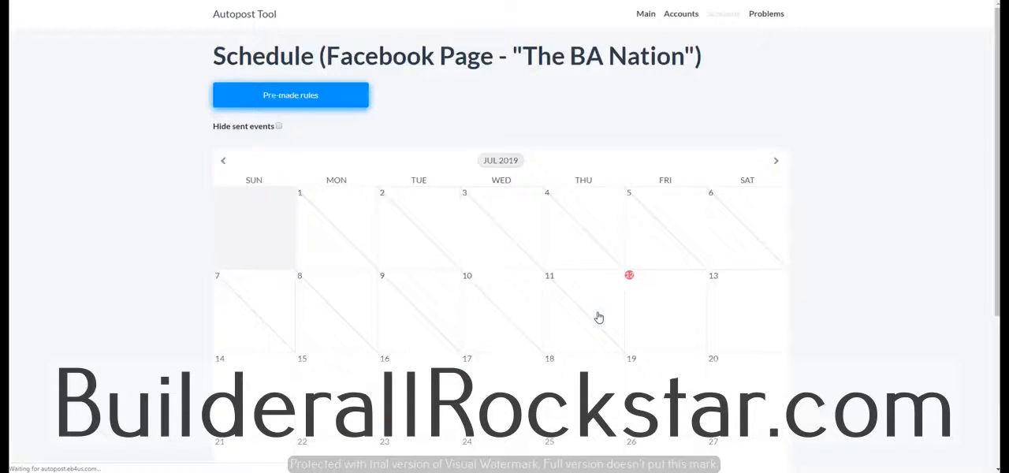
pyautogui.scroll(-2, 595, 332)
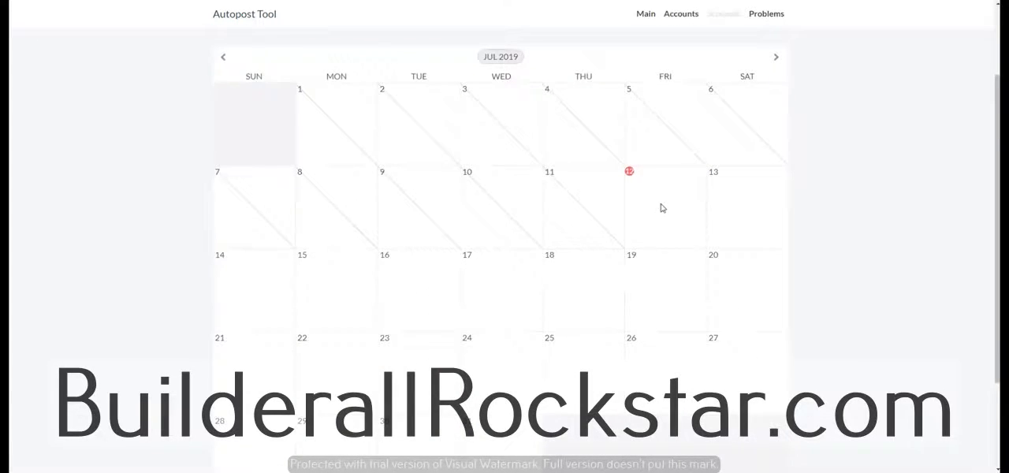
pyautogui.click(657, 204)
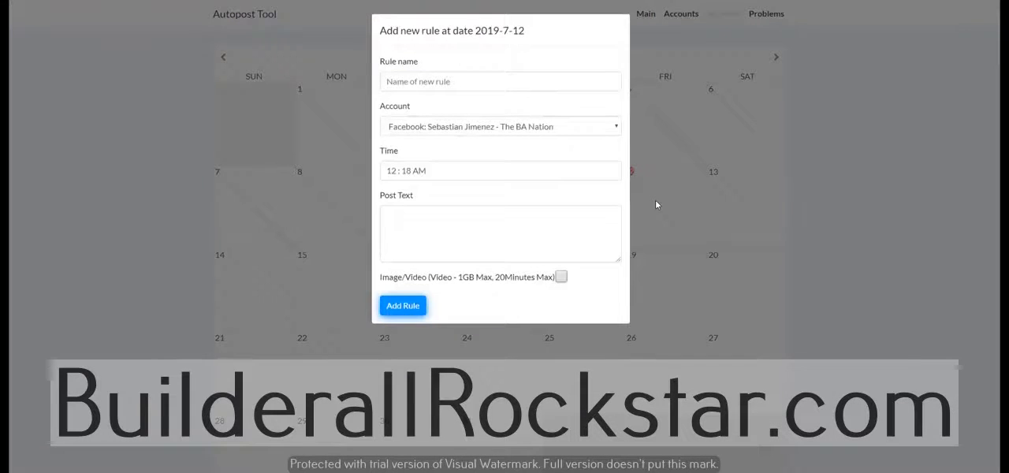
# Name the rule "test rule", assign it to The BA Nation Facebook page, and set its time to 12:20 AM
pyautogui.click(432, 82)
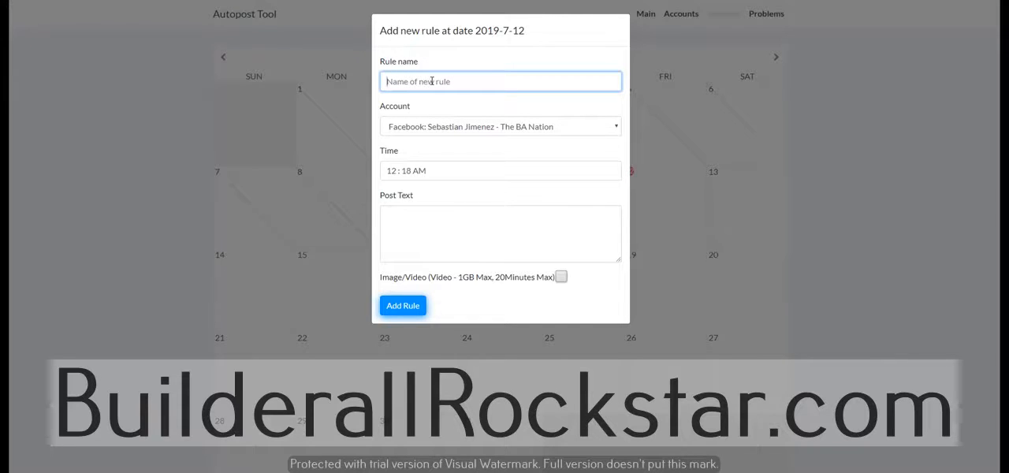
pyautogui.write('test rule')
pyautogui.click(454, 128)
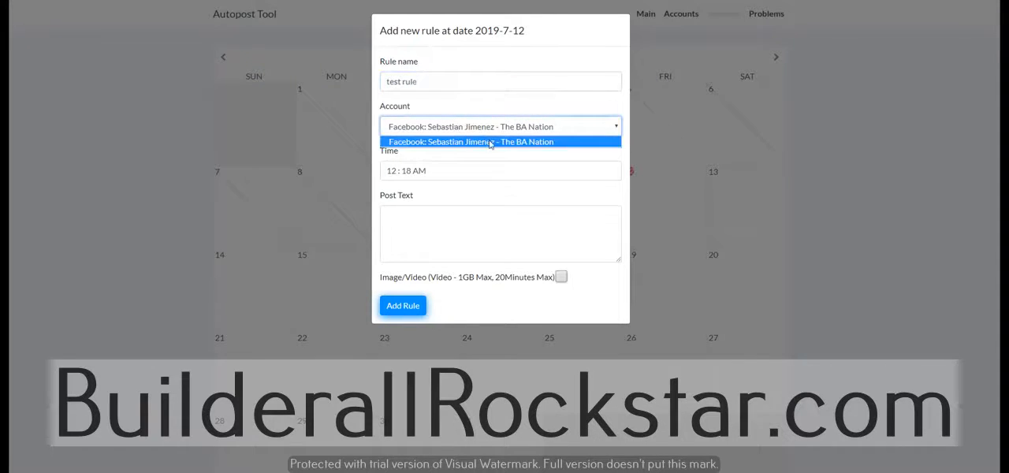
pyautogui.click(486, 141)
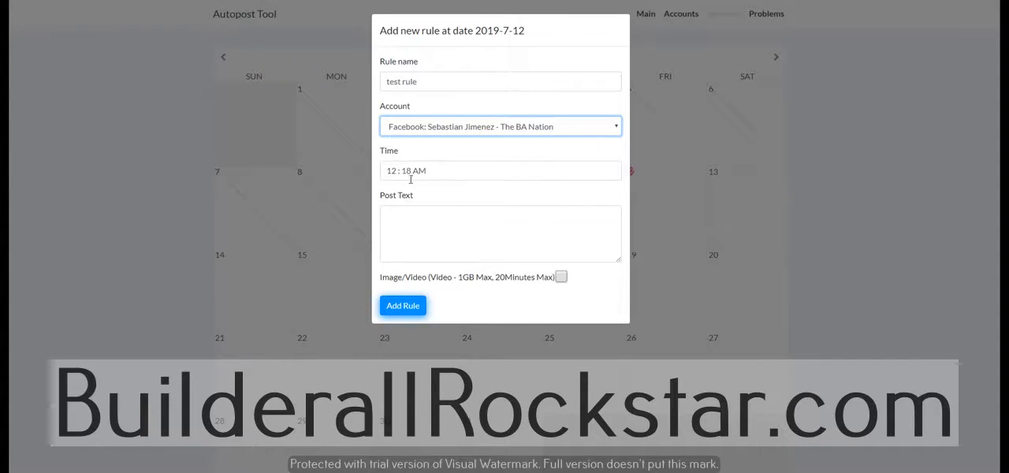
pyautogui.click(454, 172)
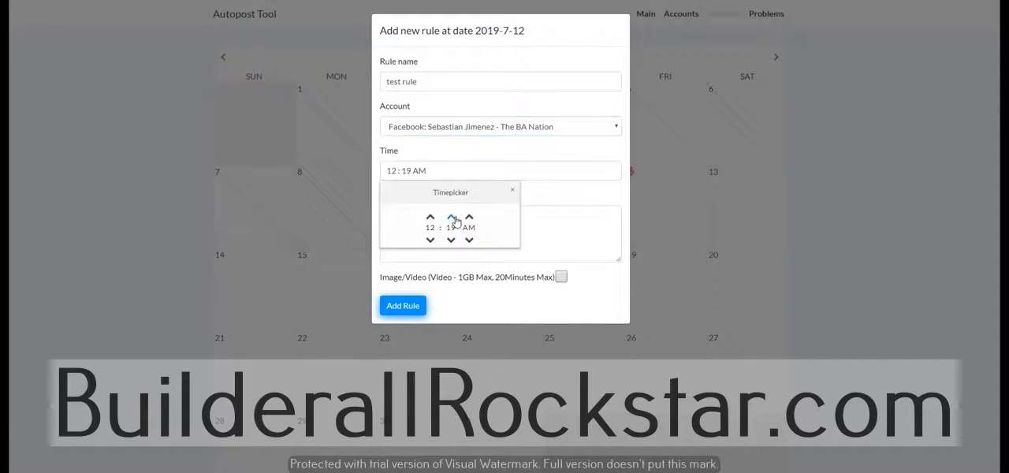
pyautogui.click(558, 233)
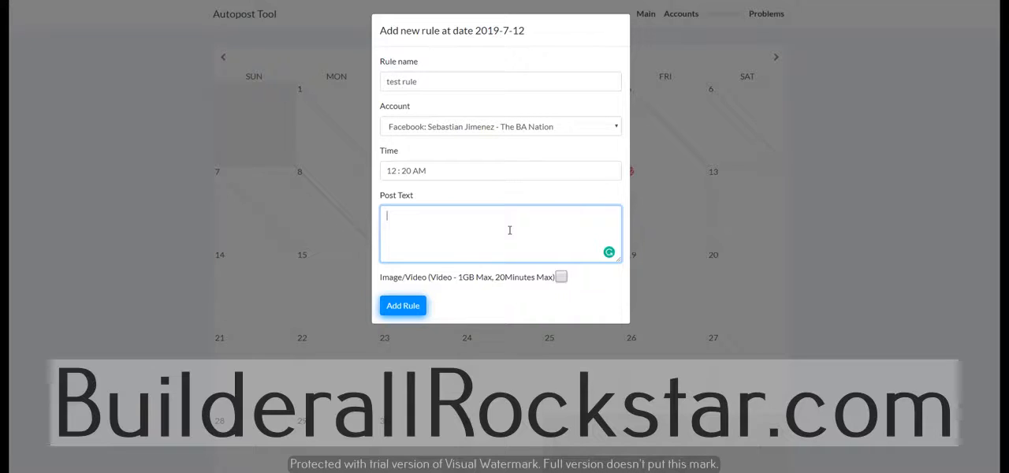
# Write the rule's post text as "This is a test post from Builderall Facebook autopost."
pyautogui.write('This is a test post')
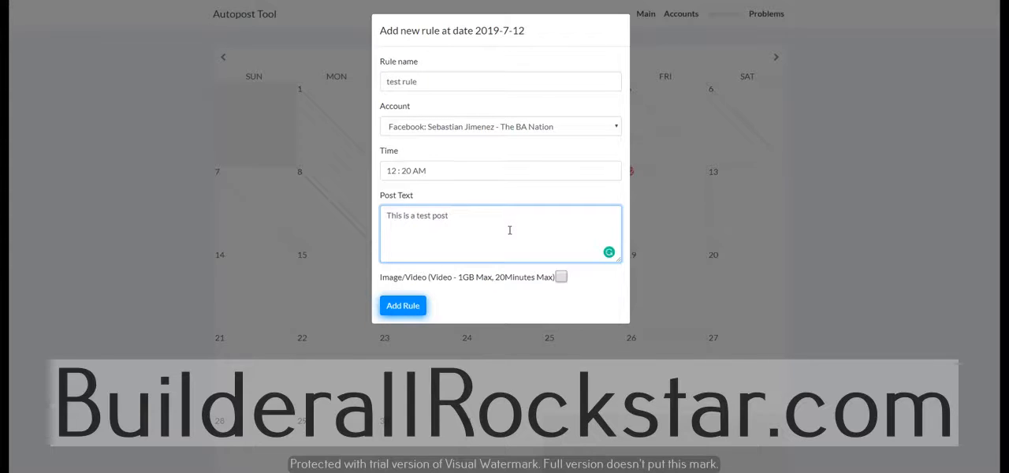
pyautogui.write(' from Buid')
pyautogui.press('BackSpace')
pyautogui.press('BackSpace')
pyautogui.write('lderall ')
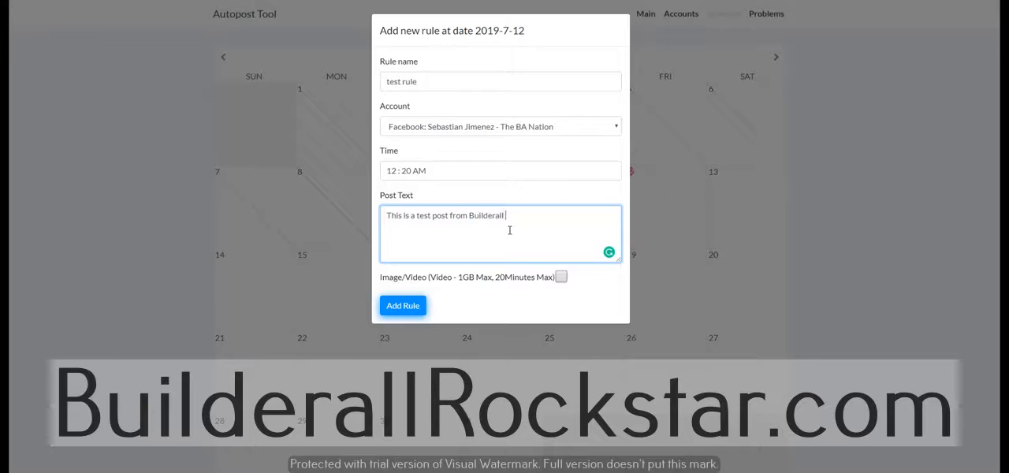
pyautogui.write('Facebook autopost.')
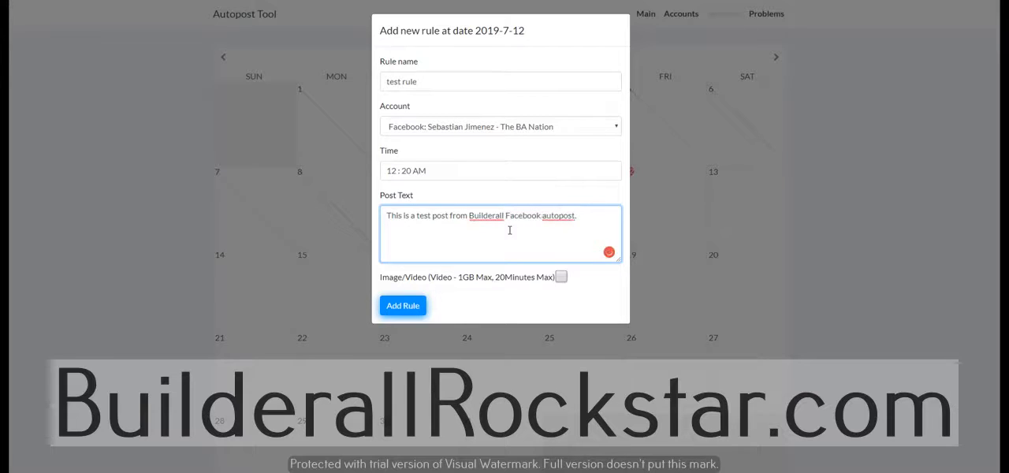
# Attach the image autopost.jpg to the post and add the rule to the schedule
pyautogui.click(560, 277)
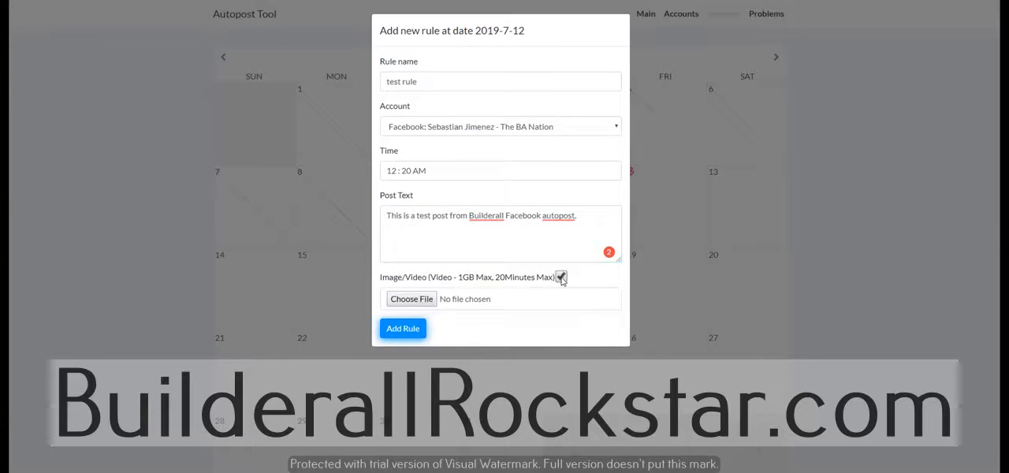
pyautogui.click(398, 299)
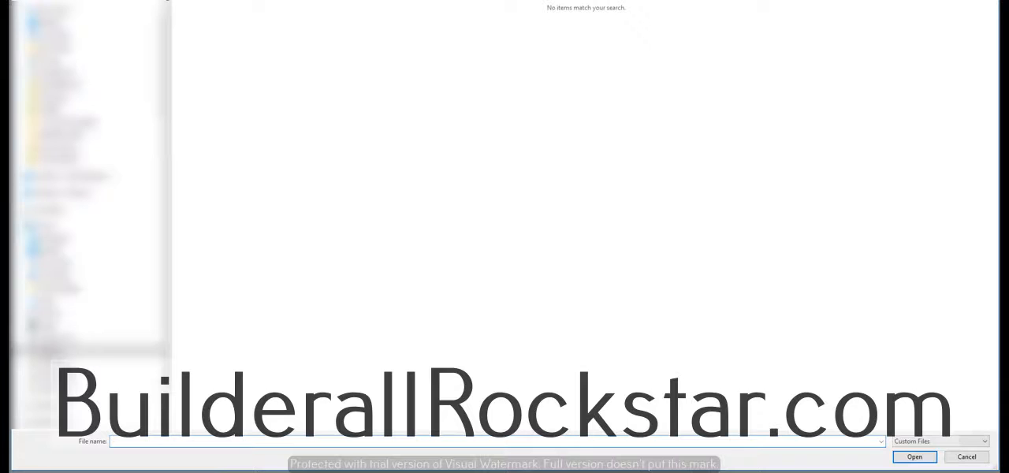
pyautogui.click(52, 210)
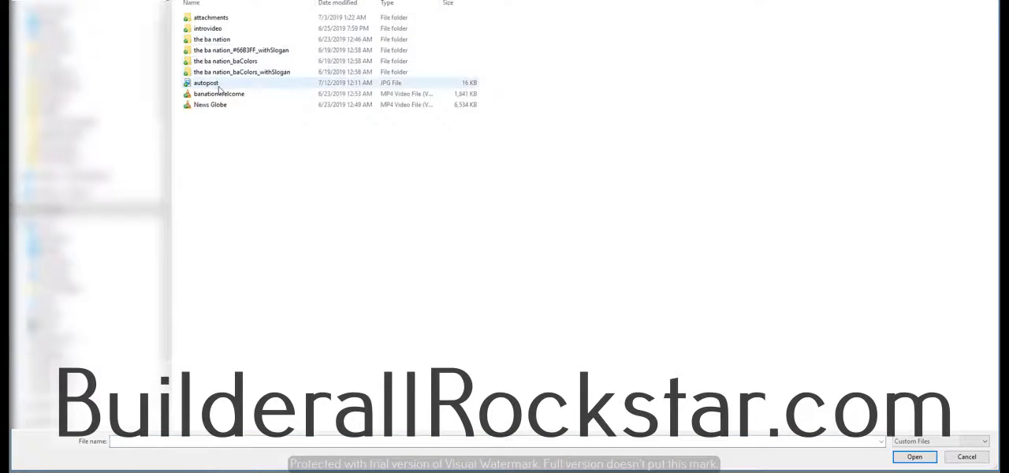
pyautogui.click(217, 85)
pyautogui.click(912, 456)
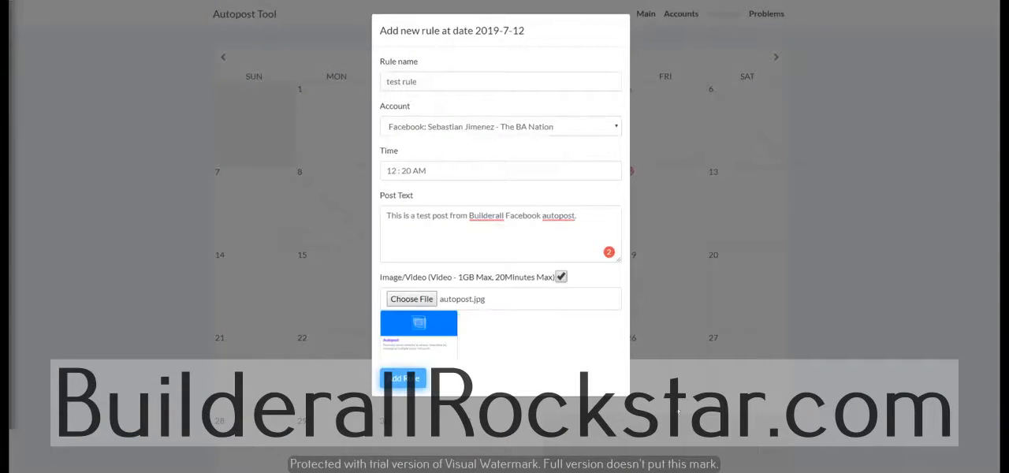
pyautogui.click(588, 220)
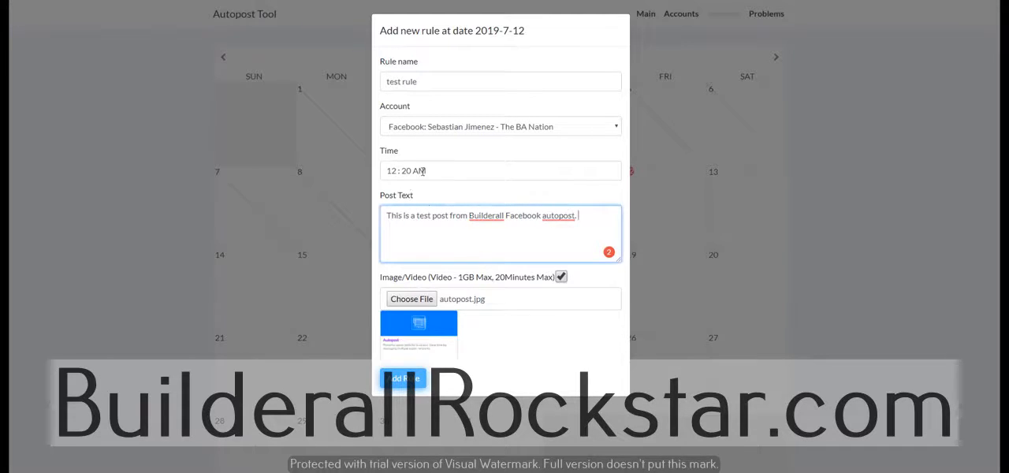
pyautogui.click(403, 378)
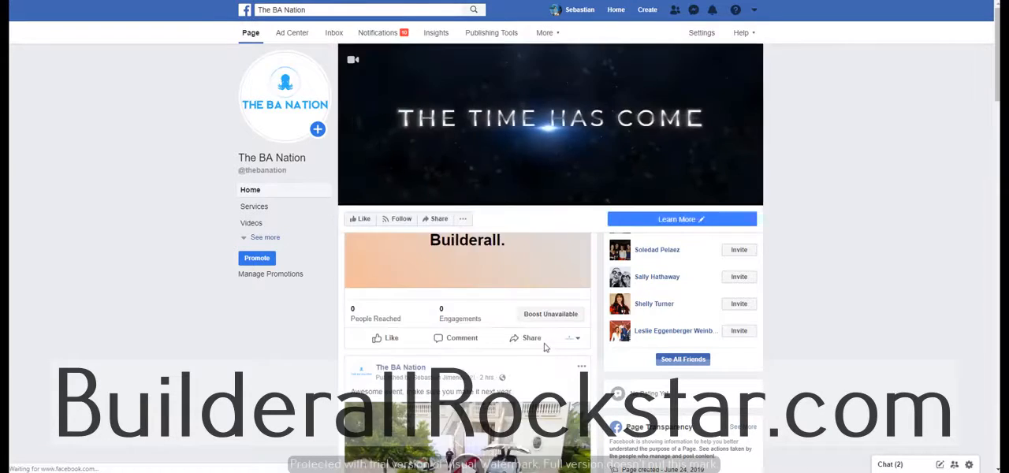
# Look through the posts on The BA Nation's Facebook page for the scheduled test post
pyautogui.scroll(-3, 544, 348)
pyautogui.scroll(-5, 544, 347)
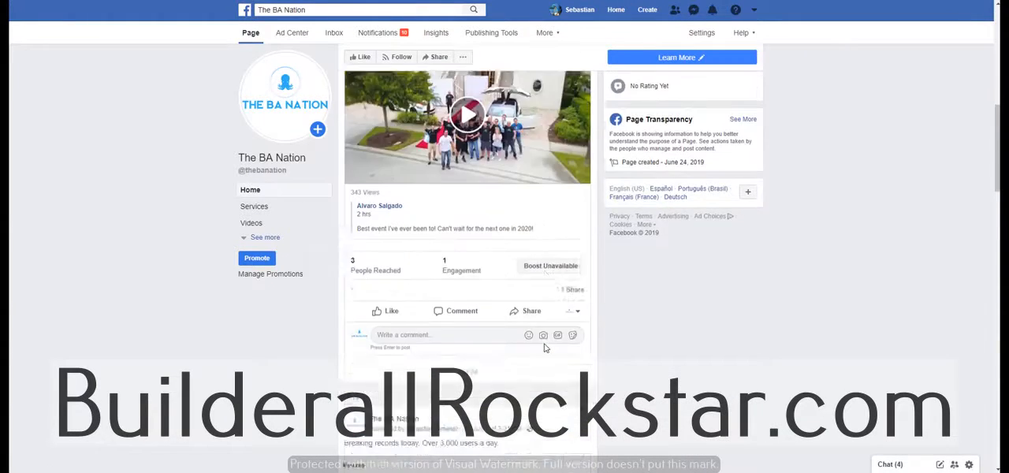
pyautogui.scroll(-6, 543, 348)
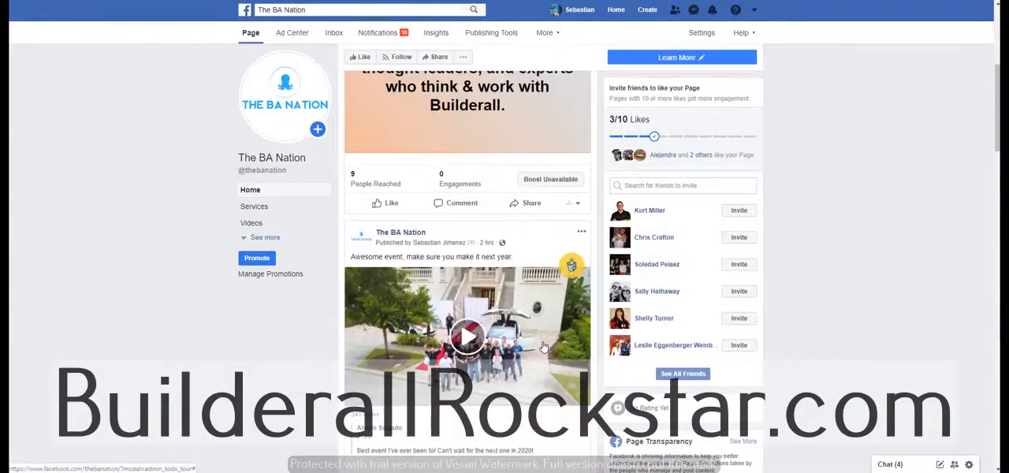
pyautogui.scroll(6, 544, 347)
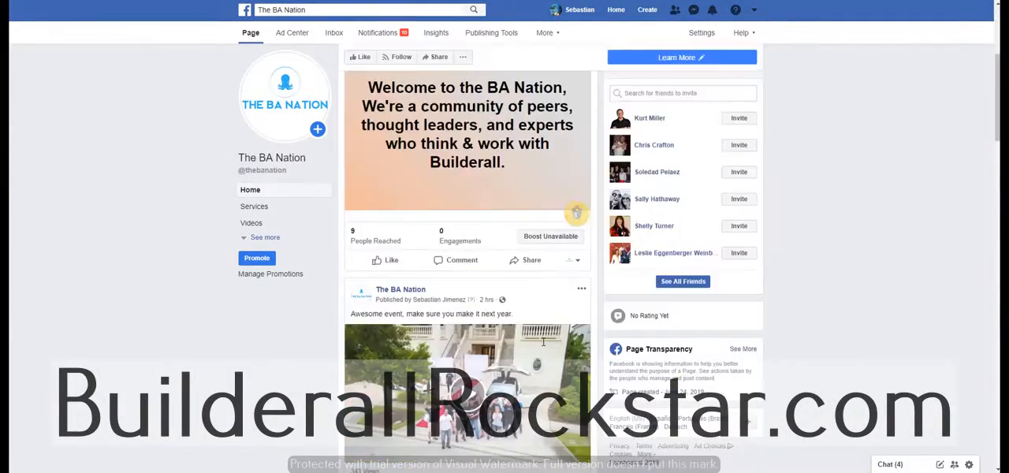
pyautogui.scroll(3, 571, 331)
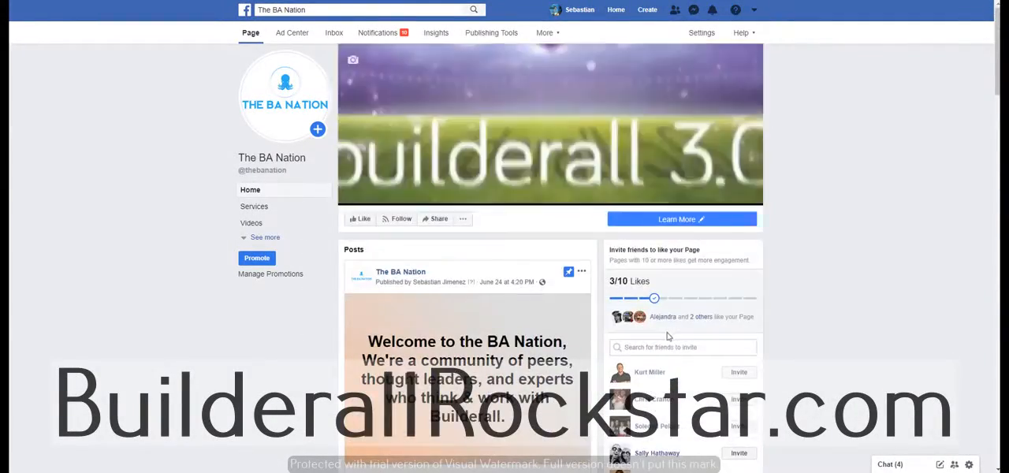
# Reload The BA Nation's Facebook page and examine the newest post's text, image and publishing source
pyautogui.click(255, 37)
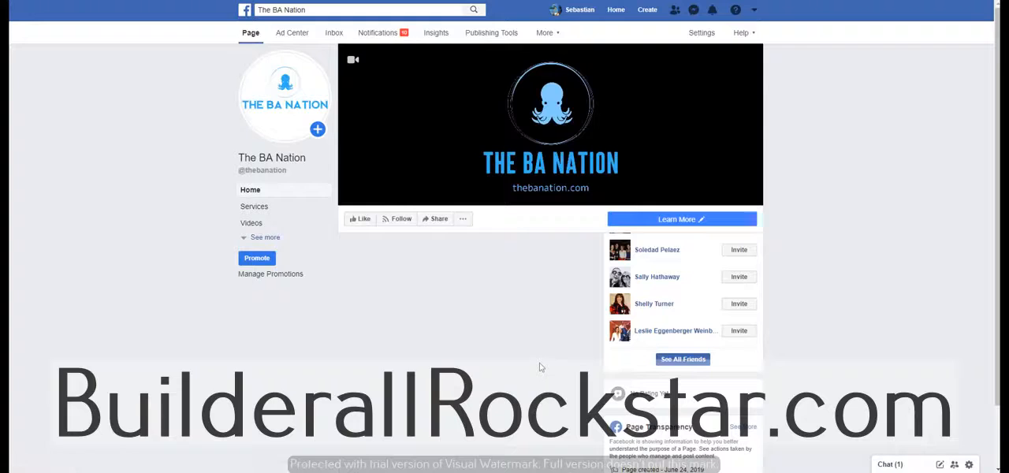
pyautogui.scroll(-2, 540, 365)
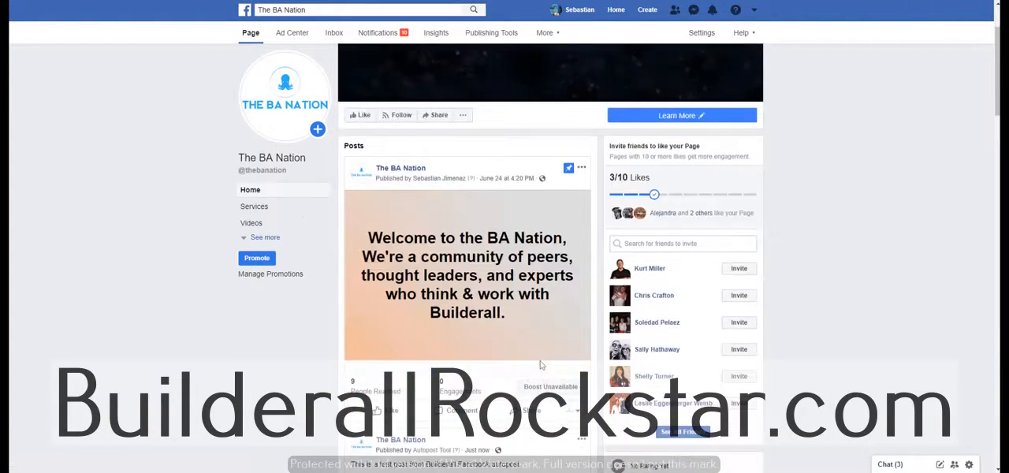
pyautogui.scroll(-4, 540, 365)
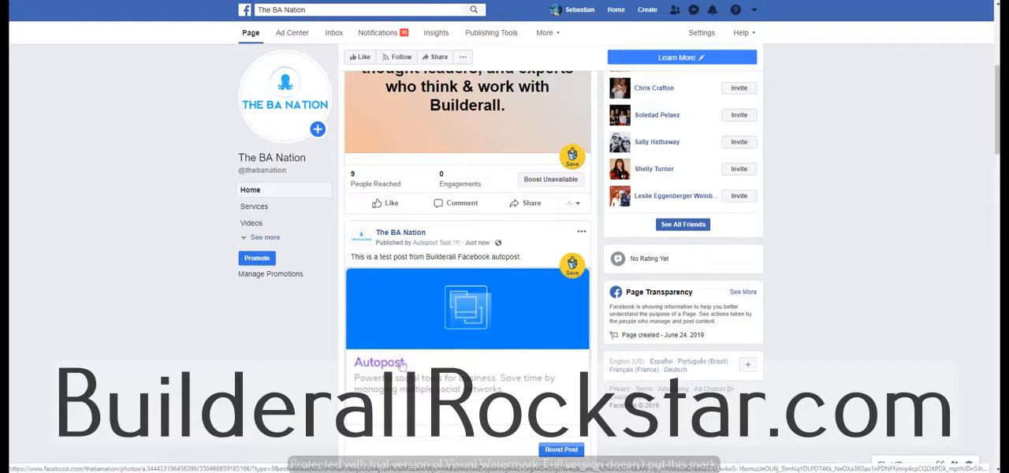
pyautogui.scroll(-1, 263, 362)
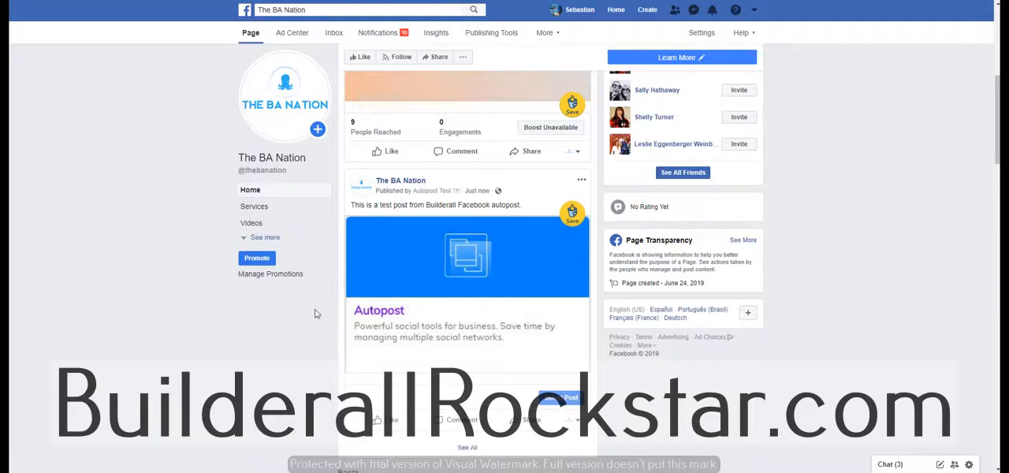
# View The BA Nation page as a page visitor and check how the test post appears to the public
pyautogui.click(464, 58)
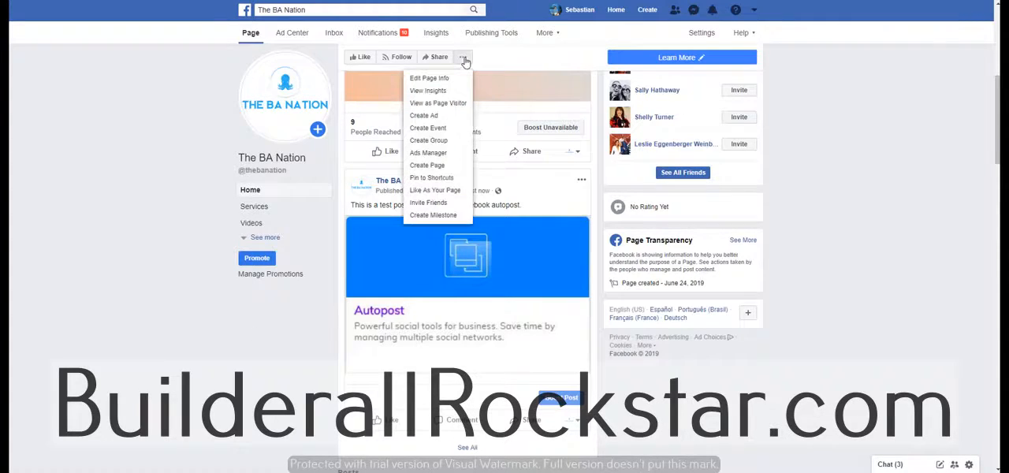
pyautogui.click(421, 103)
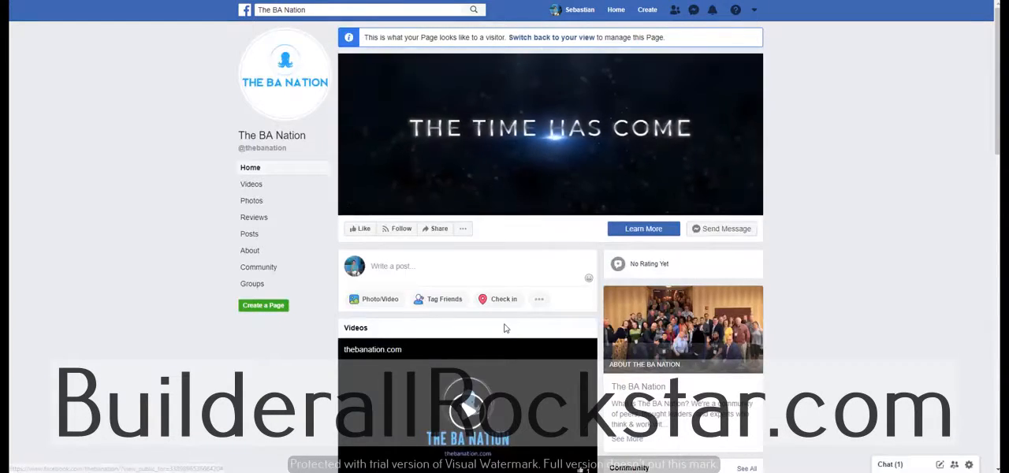
pyautogui.scroll(-6, 505, 325)
pyautogui.scroll(-6, 505, 325)
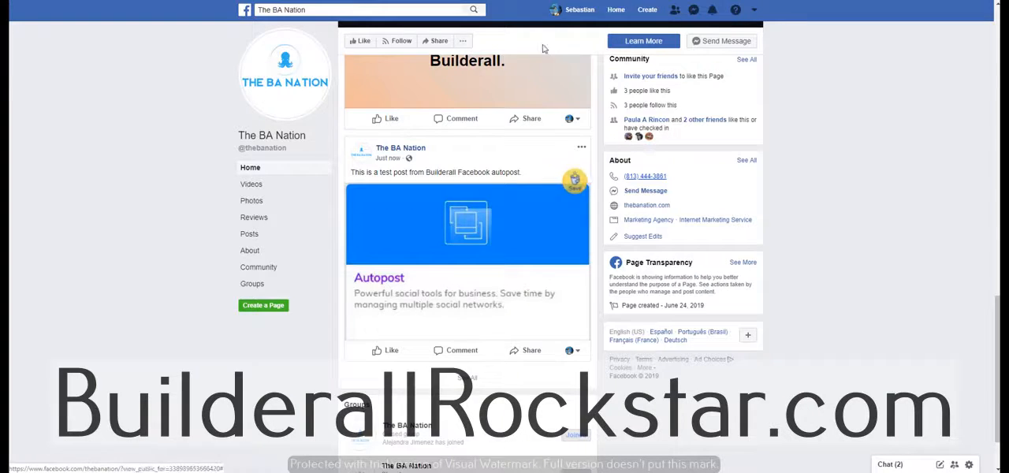
pyautogui.scroll(10, 421, 294)
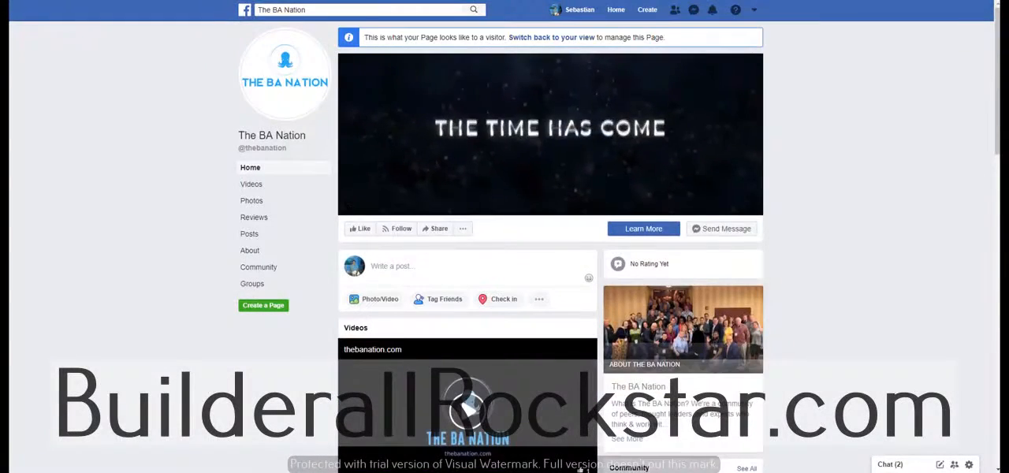
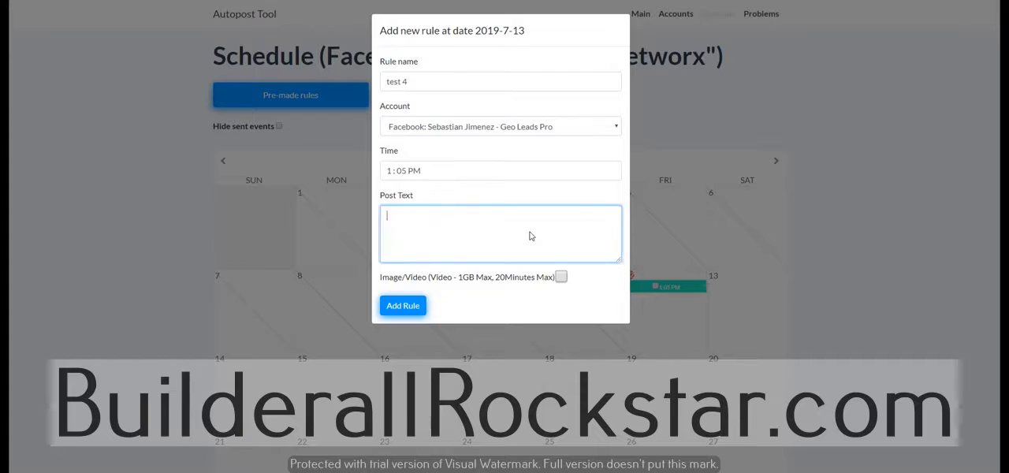
# Enter "test" as the post text, add the test 4 rule, and show the schedule for all accounts
pyautogui.write('test')
pyautogui.click(405, 305)
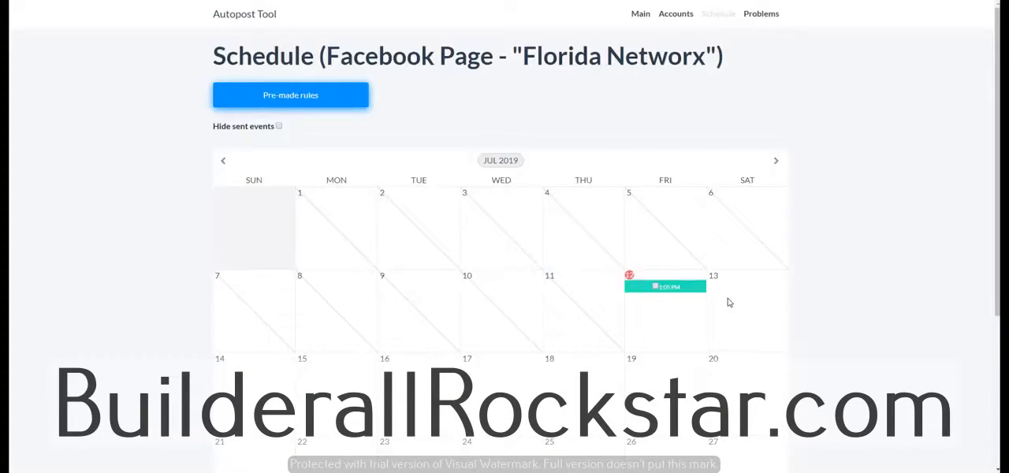
pyautogui.moveTo(325, 56); pyautogui.dragTo(715, 56)
pyautogui.click(708, 17)
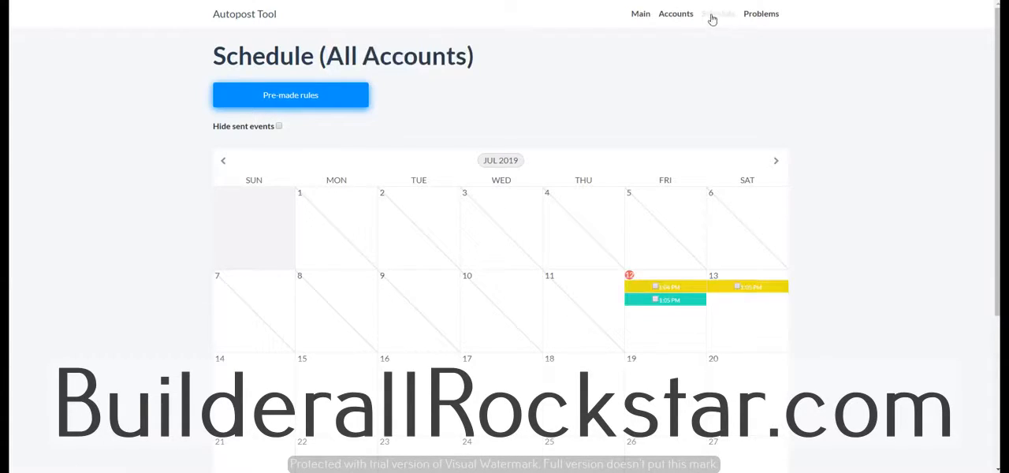
pyautogui.moveTo(327, 55); pyautogui.dragTo(456, 57)
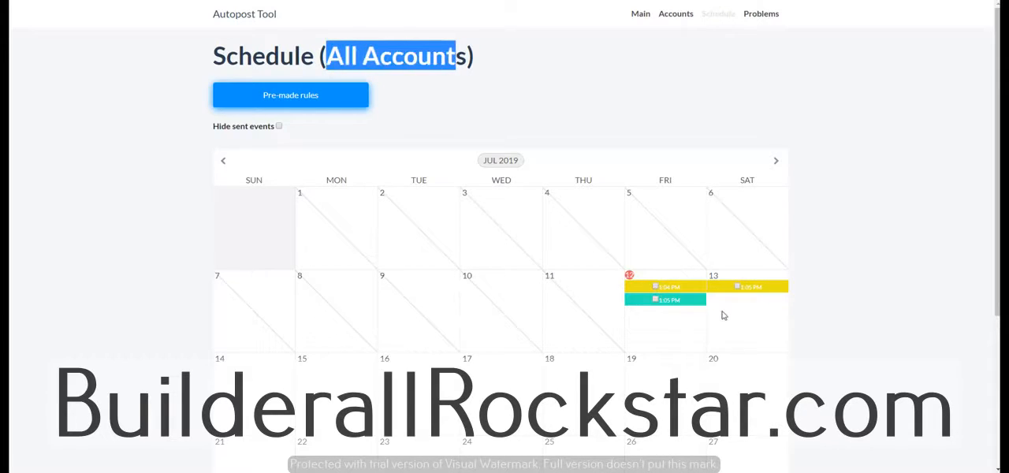
# Mark all three scheduled posts on July 12 and 13 in the all-accounts calendar
pyautogui.click(656, 287)
pyautogui.click(656, 300)
pyautogui.click(736, 287)
pyautogui.scroll(-3, 612, 353)
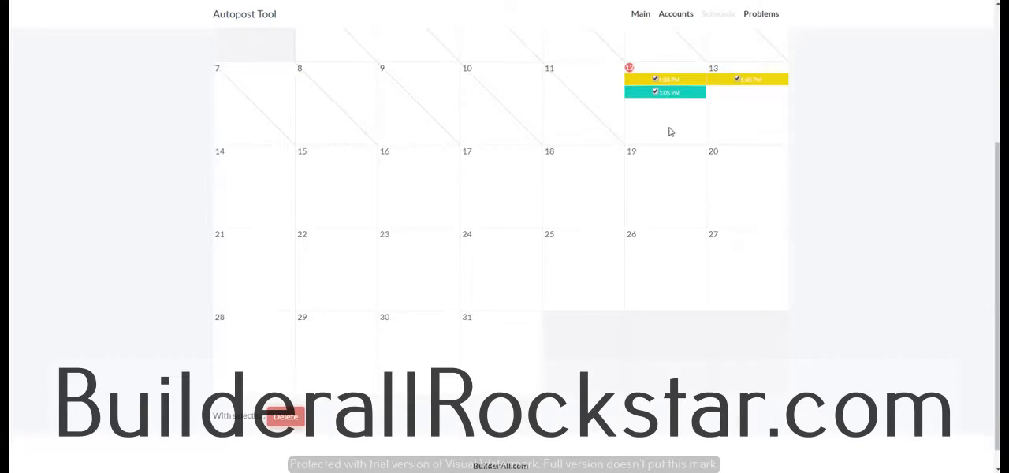
pyautogui.scroll(2, 694, 208)
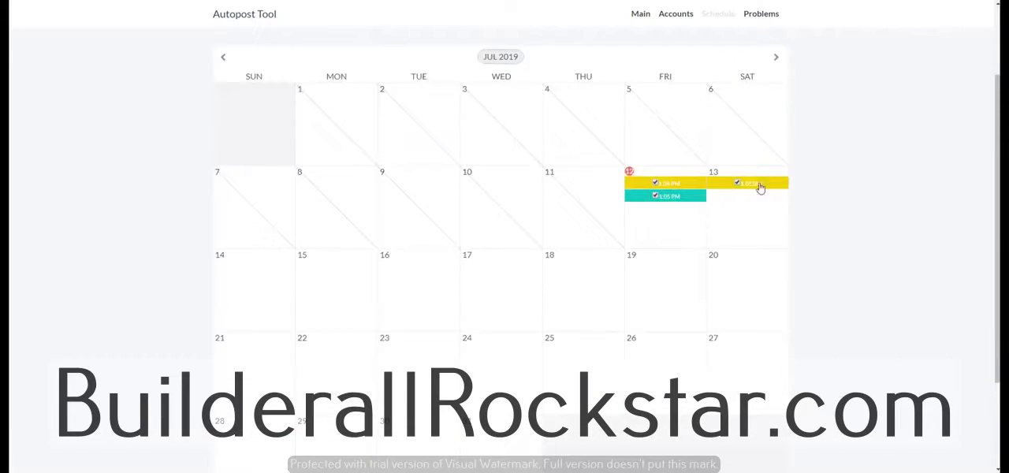
pyautogui.scroll(-2, 434, 347)
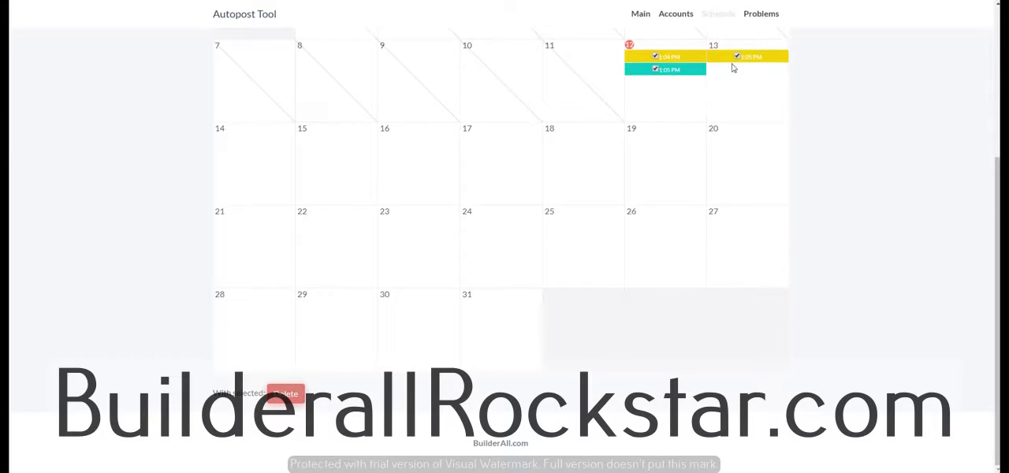
pyautogui.scroll(2, 750, 148)
# Open the test 4 rule on July 13 and delete it
pyautogui.click(763, 215)
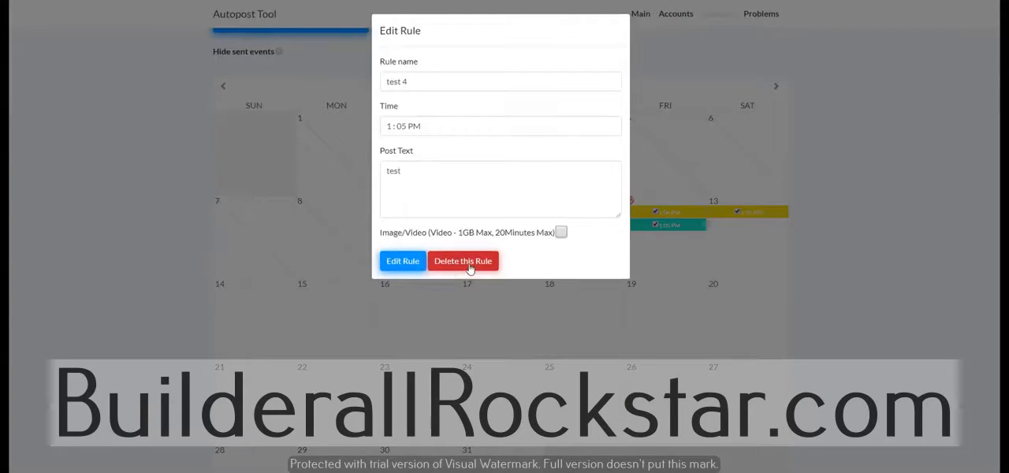
pyautogui.click(470, 262)
pyautogui.click(551, 35)
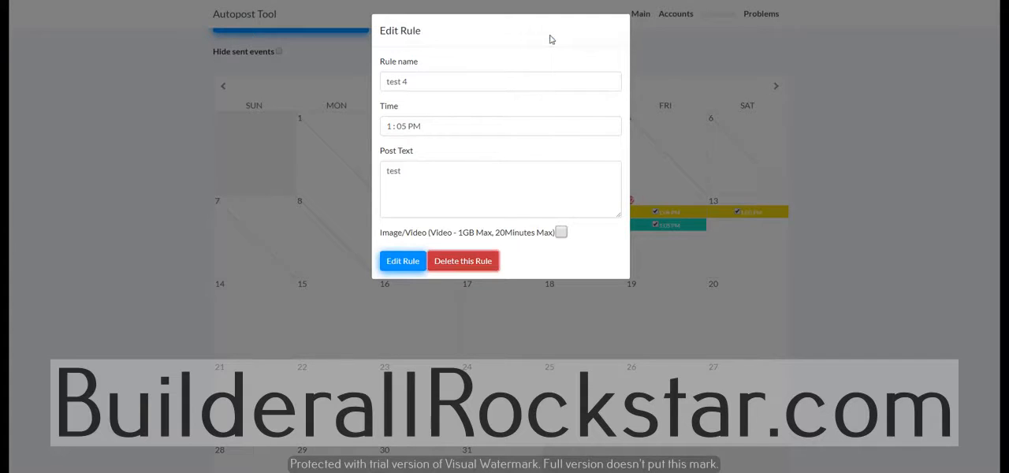
# Delete the two marked posts on July 12 in one bulk action and confirm the deletion
pyautogui.click(655, 226)
pyautogui.scroll(-2, 505, 288)
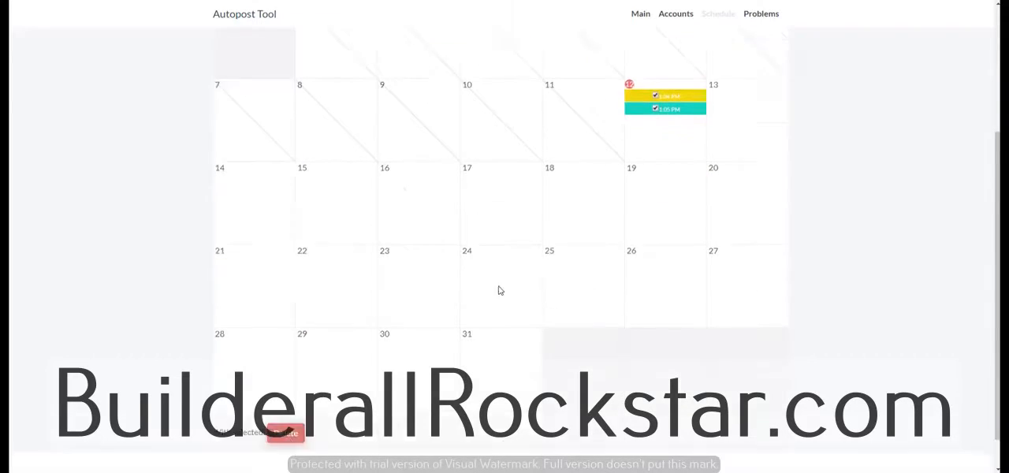
pyautogui.click(285, 394)
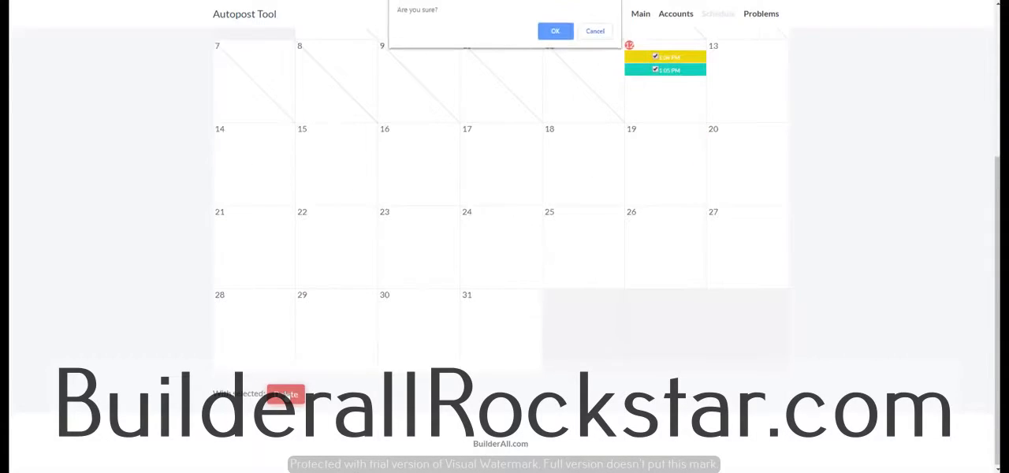
pyautogui.click(556, 34)
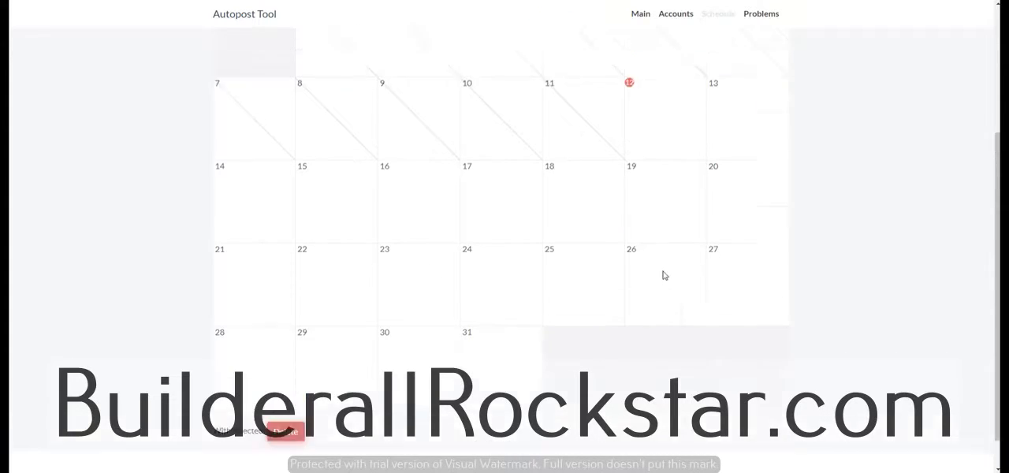
# Choose the public group "The 30 day standard rule" from the pre-made rules and review its list of daily rules
pyautogui.click(307, 79)
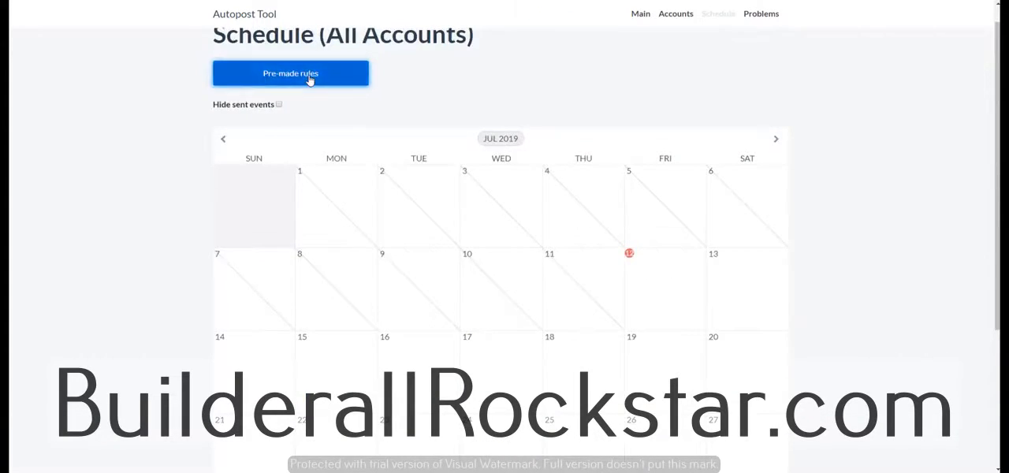
pyautogui.click(693, 156)
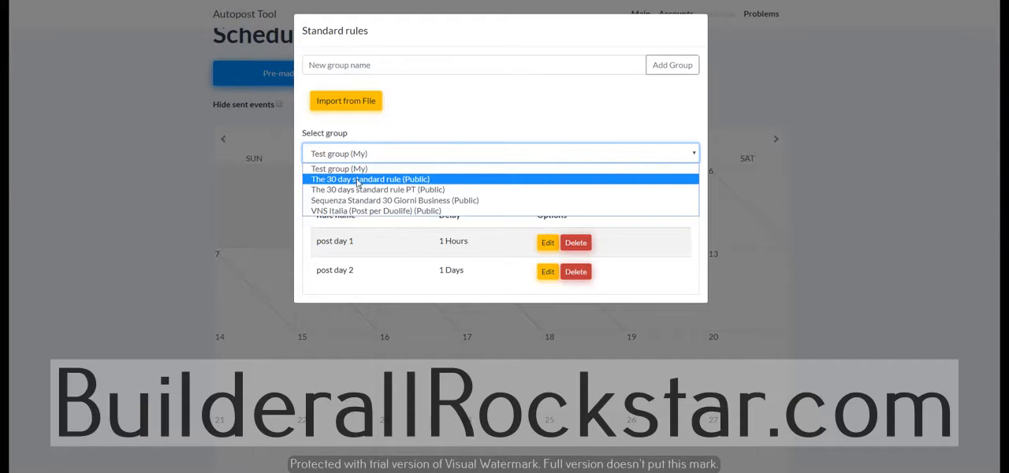
pyautogui.click(357, 181)
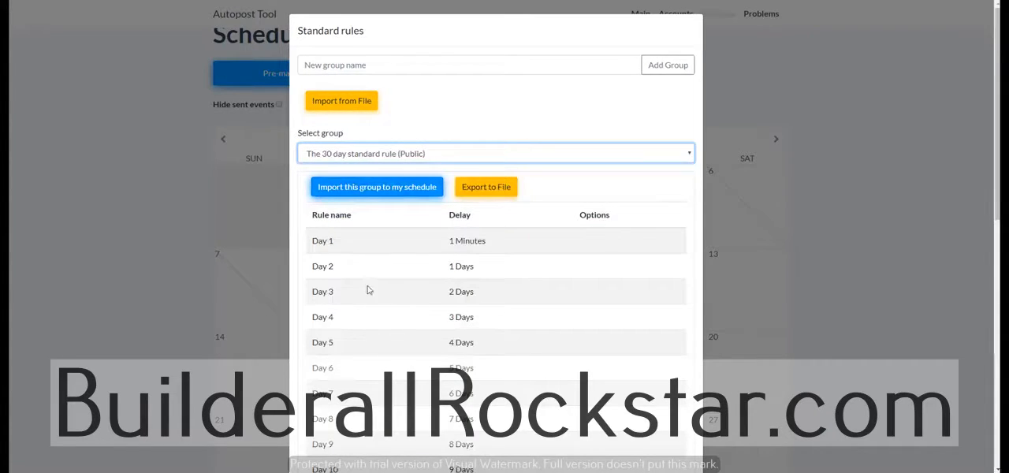
pyautogui.scroll(-2, 357, 285)
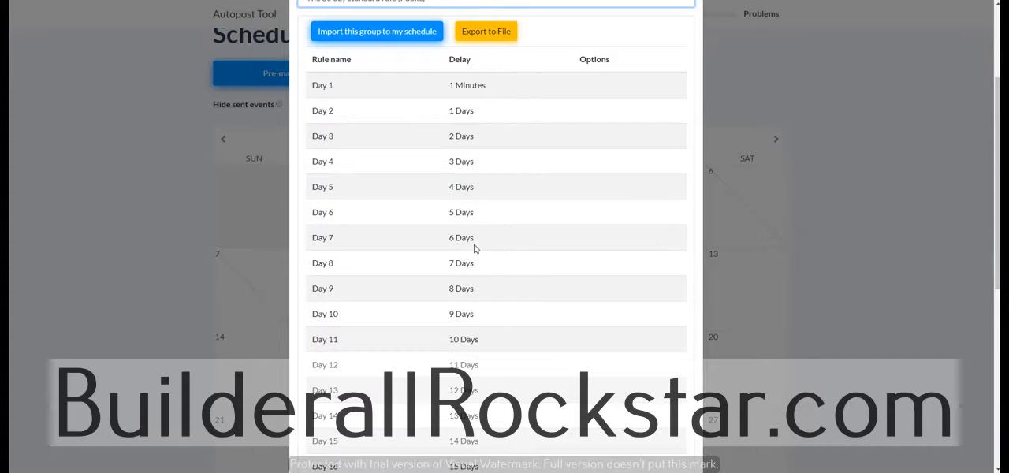
pyautogui.scroll(2, 467, 179)
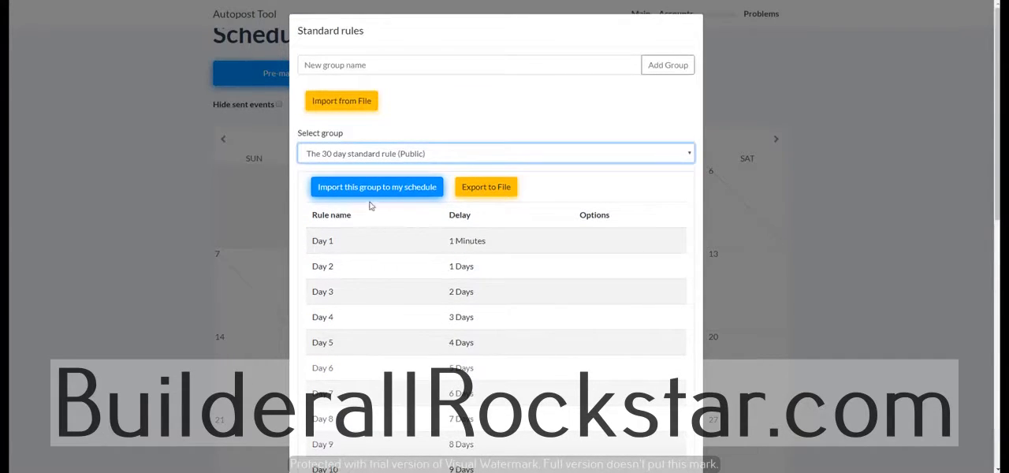
# Import the 30 day group into the schedule for The BA Nation, starting July 12, 2019 at 02:00, and check the filled calendar
pyautogui.click(393, 189)
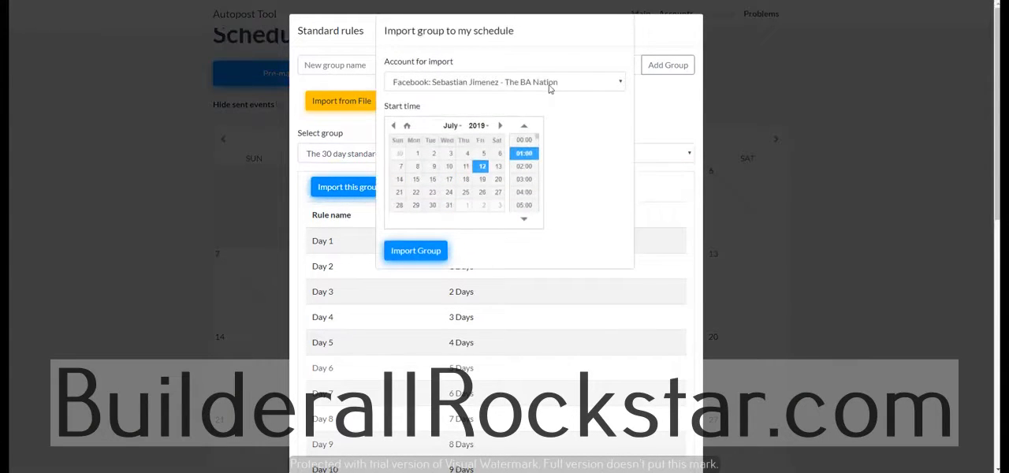
pyautogui.click(549, 83)
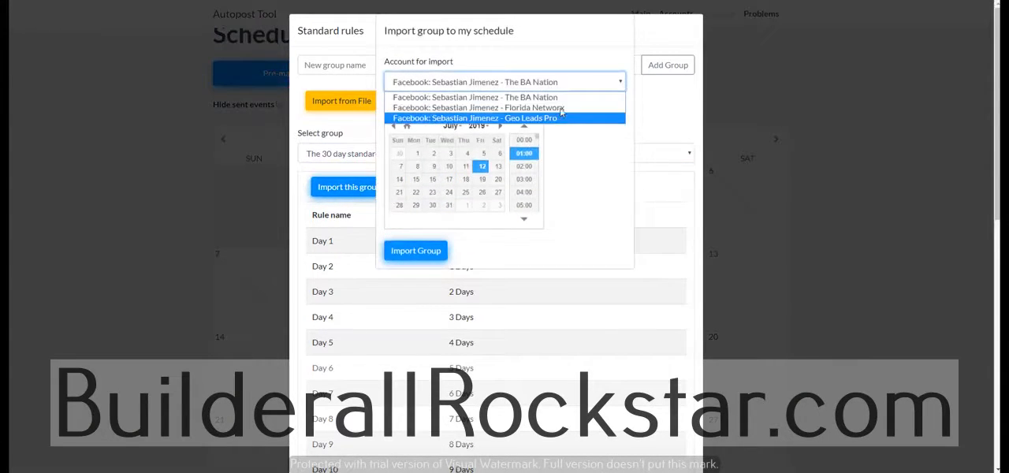
pyautogui.click(561, 99)
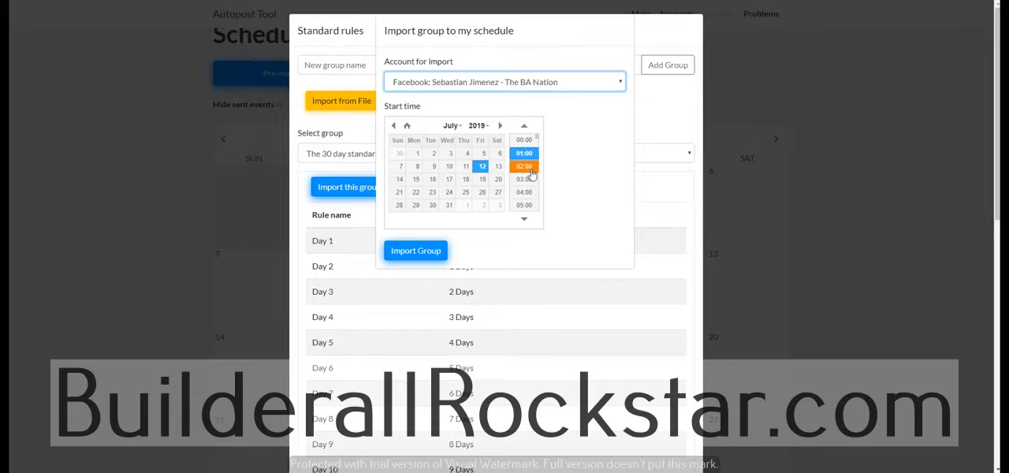
pyautogui.click(524, 166)
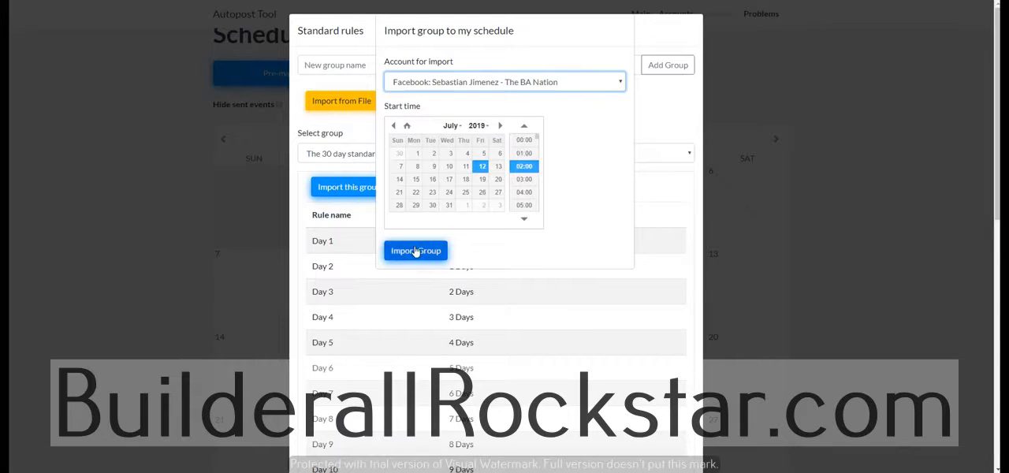
pyautogui.click(416, 251)
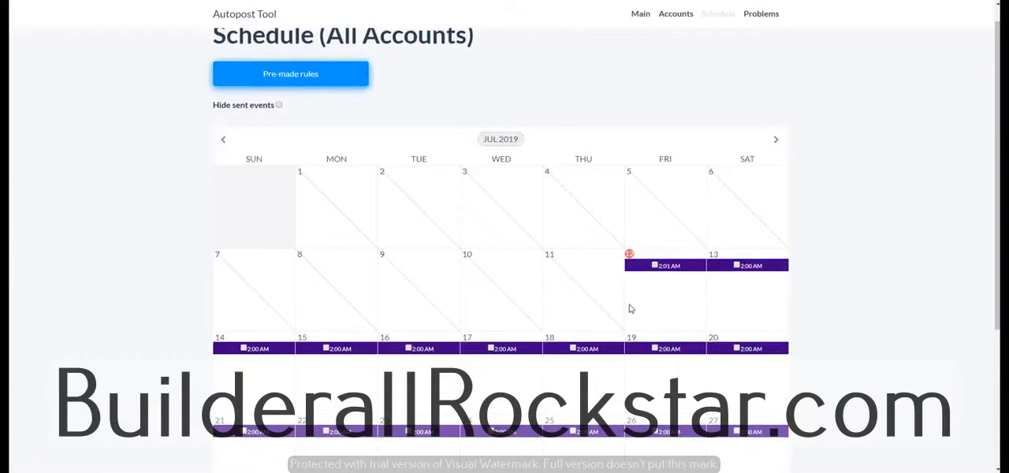
pyautogui.scroll(-2, 726, 340)
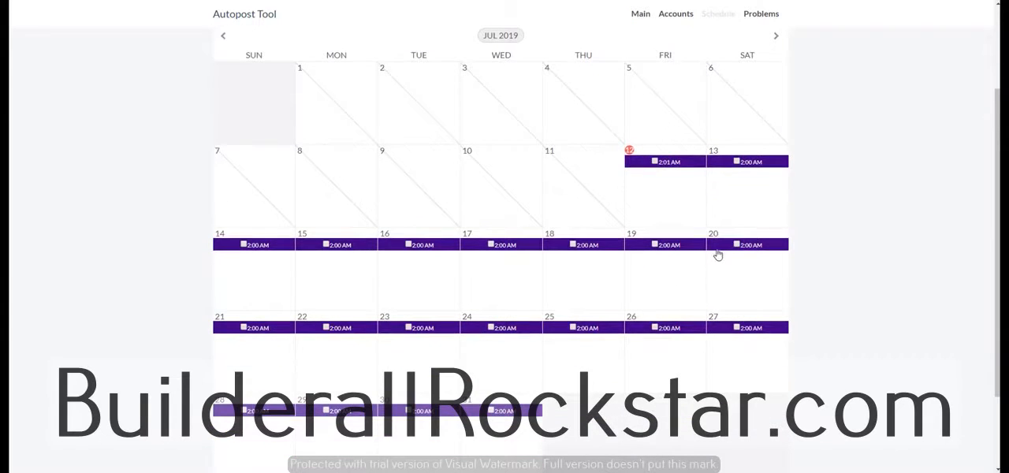
pyautogui.scroll(3, 656, 361)
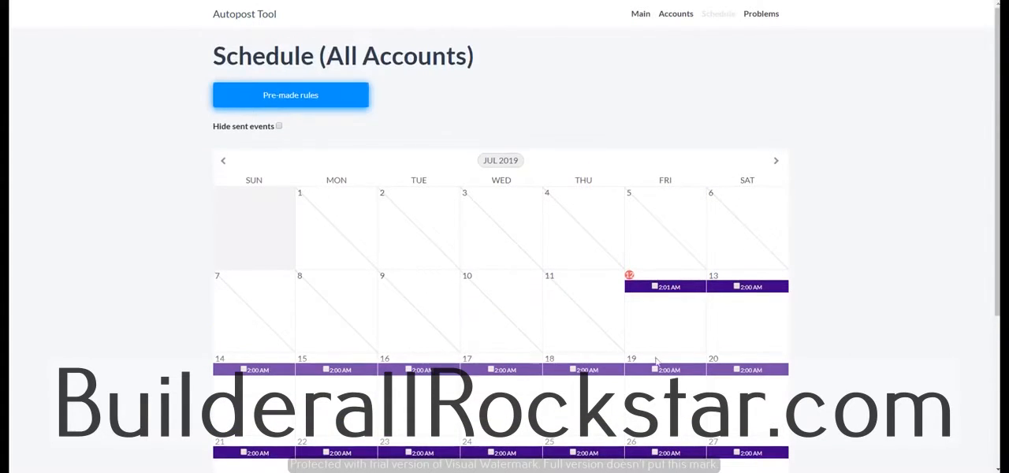
# Open the imported Day 1 rule on July 12, enlarge its post text field, and read through the text and image
pyautogui.click(683, 289)
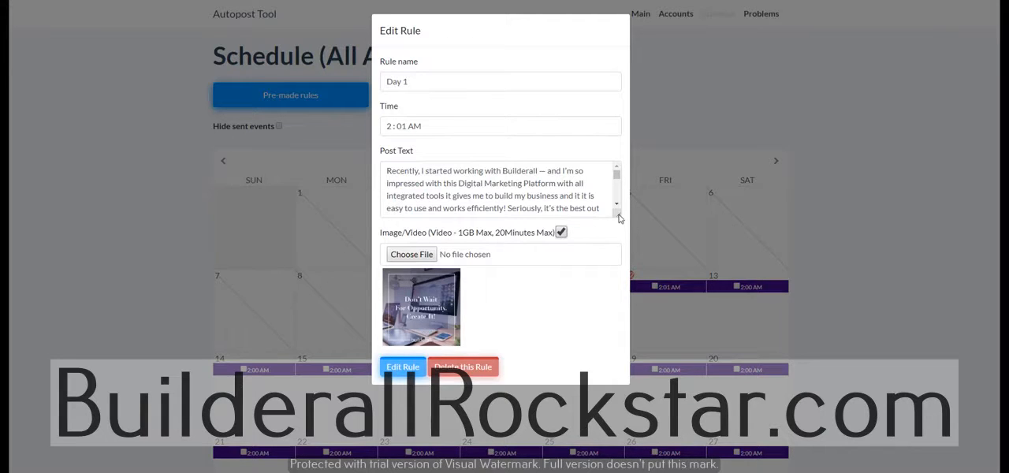
pyautogui.moveTo(619, 213); pyautogui.dragTo(621, 337)
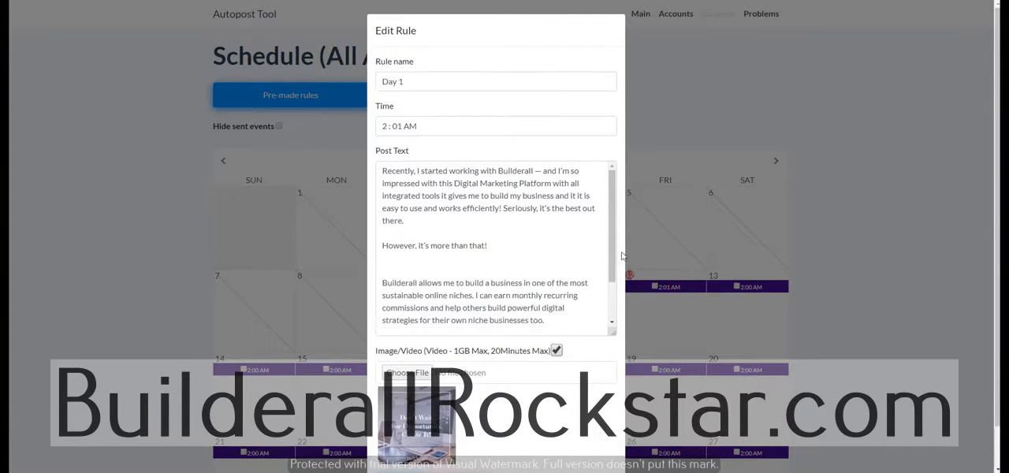
pyautogui.scroll(-2, 610, 284)
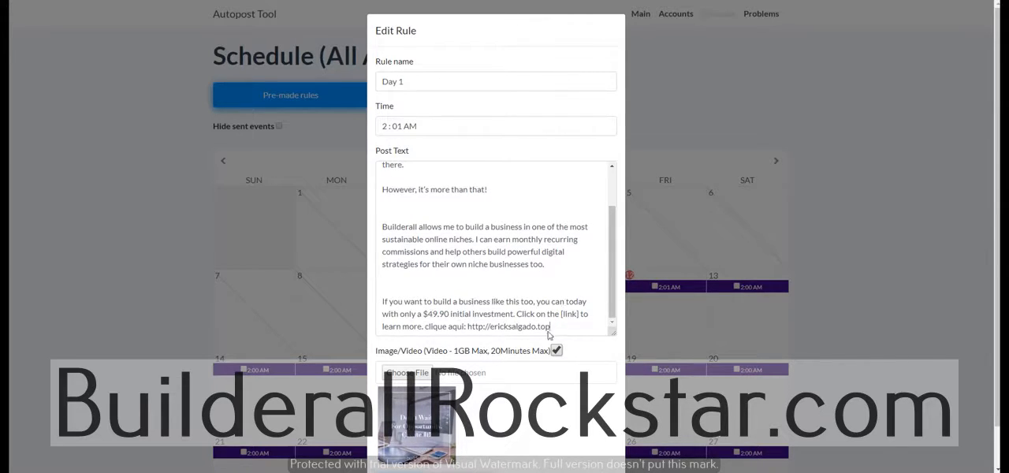
pyautogui.moveTo(550, 326); pyautogui.dragTo(449, 315)
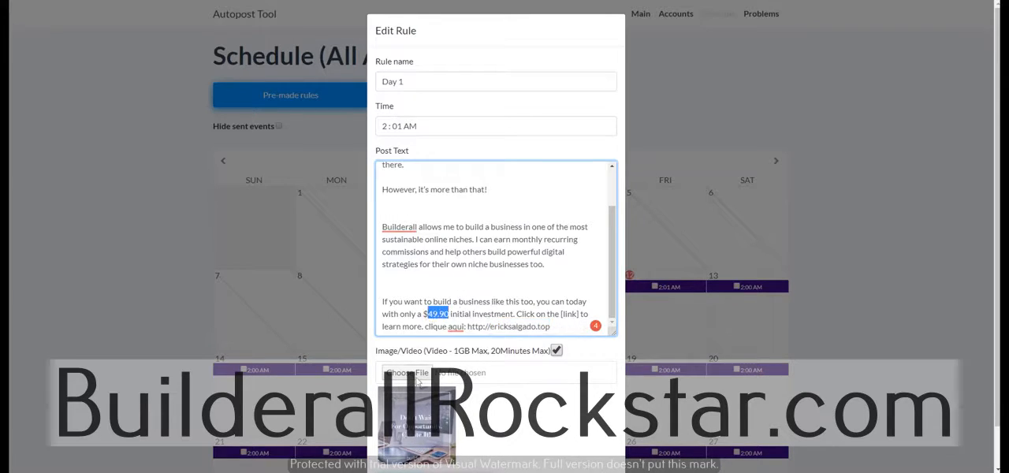
pyautogui.scroll(-1, 527, 393)
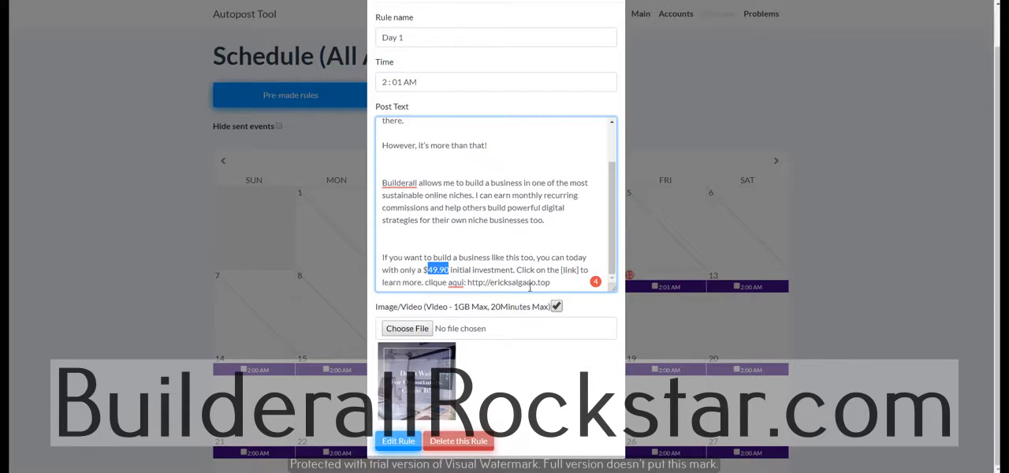
# Delete the web address and the "aqui" wording before it from the end of the Day 1 post text, and save the rule
pyautogui.moveTo(550, 282); pyautogui.dragTo(465, 284)
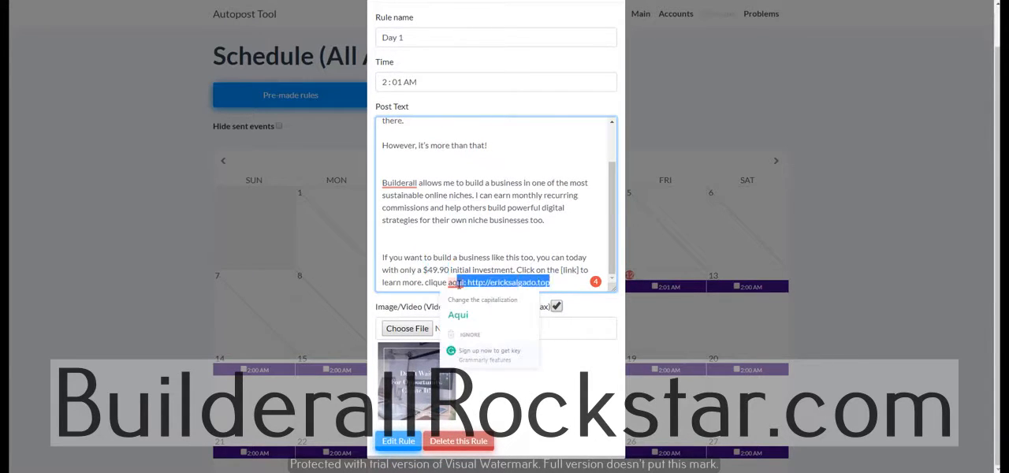
pyautogui.press('BackSpace')
pyautogui.press('BackSpace')
pyautogui.press('BackSpace')
pyautogui.press('BackSpace')
pyautogui.press('BackSpace')
pyautogui.press('BackSpace')
pyautogui.press('BackSpace')
pyautogui.press('BackSpace')
pyautogui.press('BackSpace')
pyautogui.press('BackSpace')
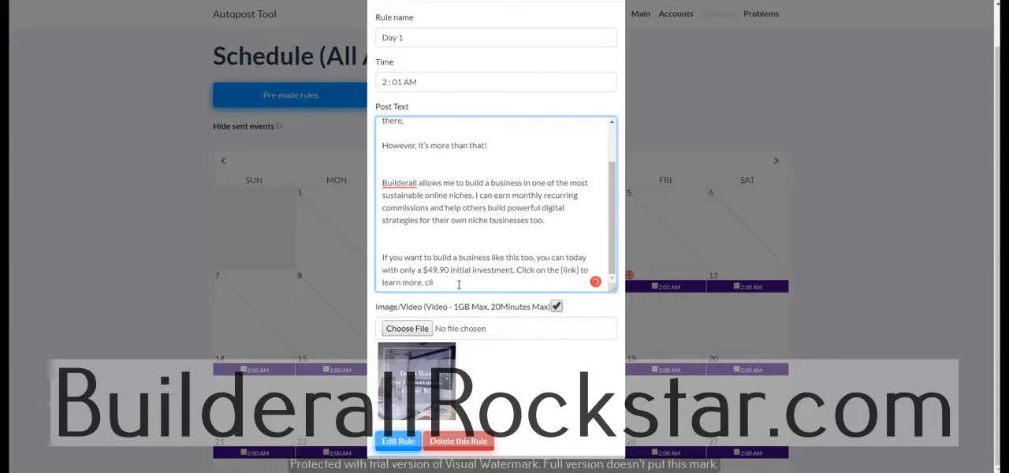
pyautogui.scroll(3, 459, 284)
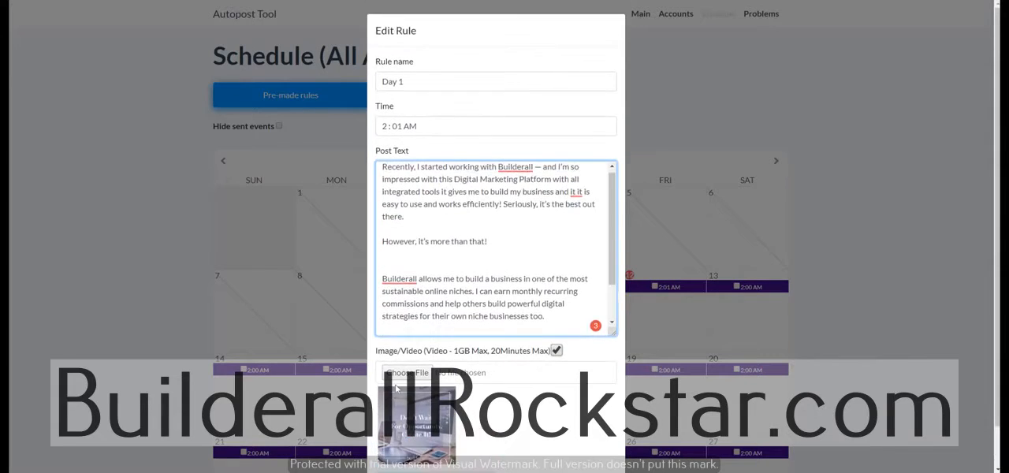
pyautogui.scroll(-2, 540, 388)
pyautogui.click(394, 447)
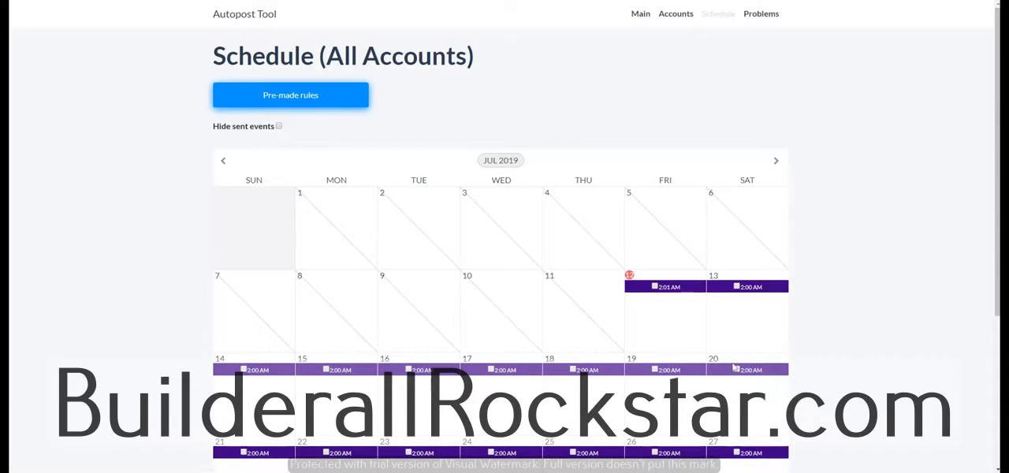
# Return to the pre-made rules and select the group "Test group (My)"
pyautogui.scroll(-1, 732, 367)
pyautogui.scroll(1, 733, 371)
pyautogui.click(368, 95)
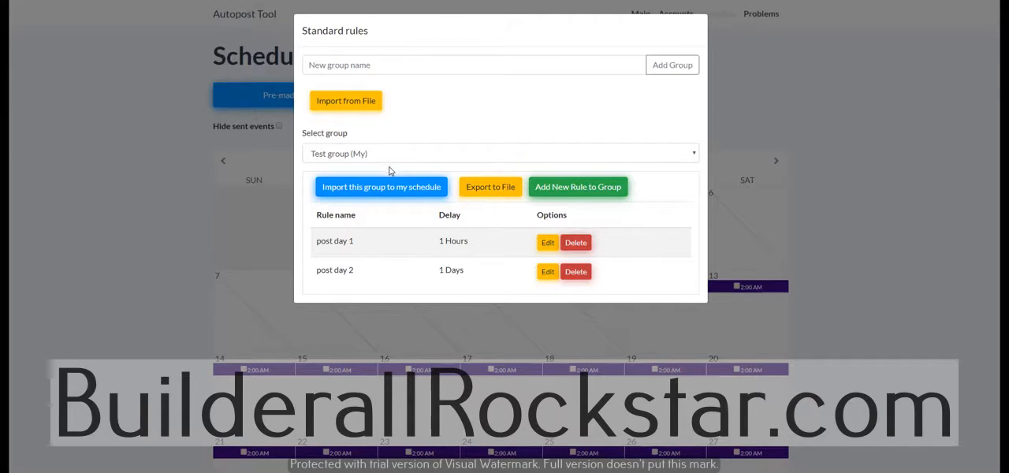
pyautogui.click(389, 156)
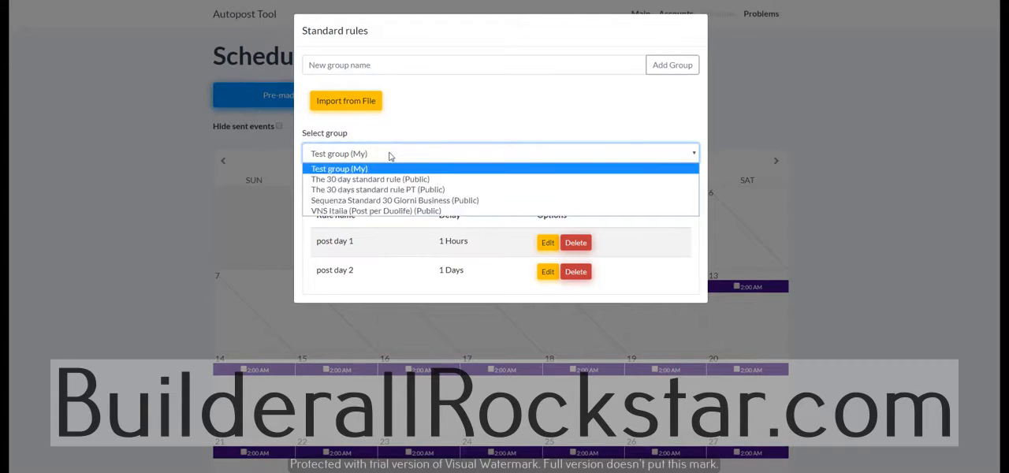
pyautogui.click(385, 159)
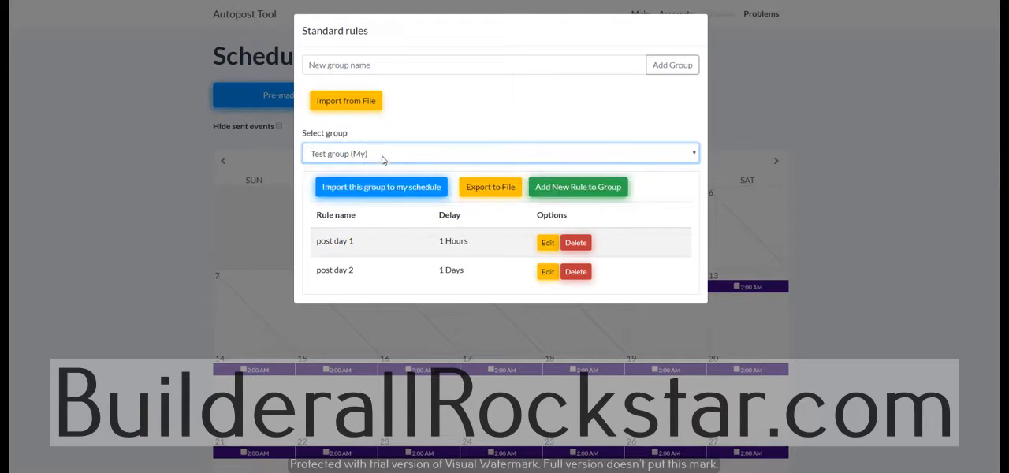
# Add a rule named "post for day 3" to Test group, timed 2 days from start, with a short "post for day" text
pyautogui.click(564, 193)
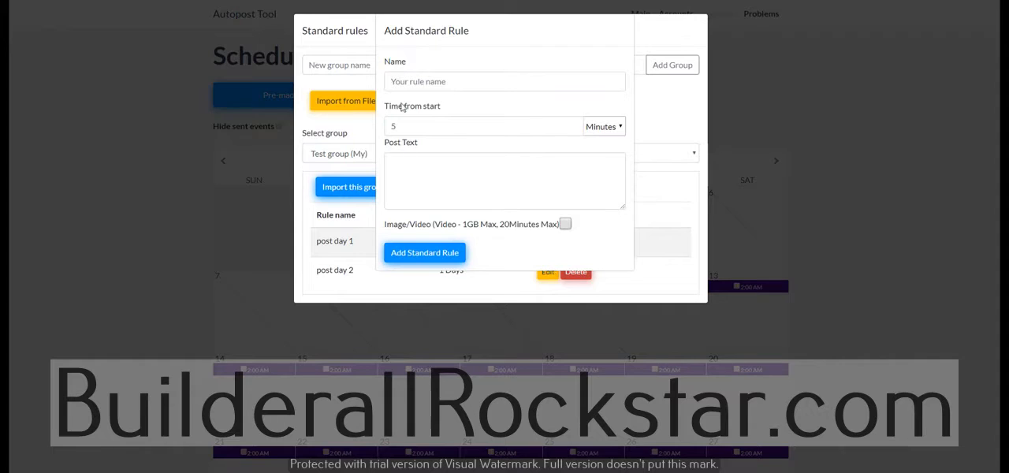
pyautogui.click(416, 85)
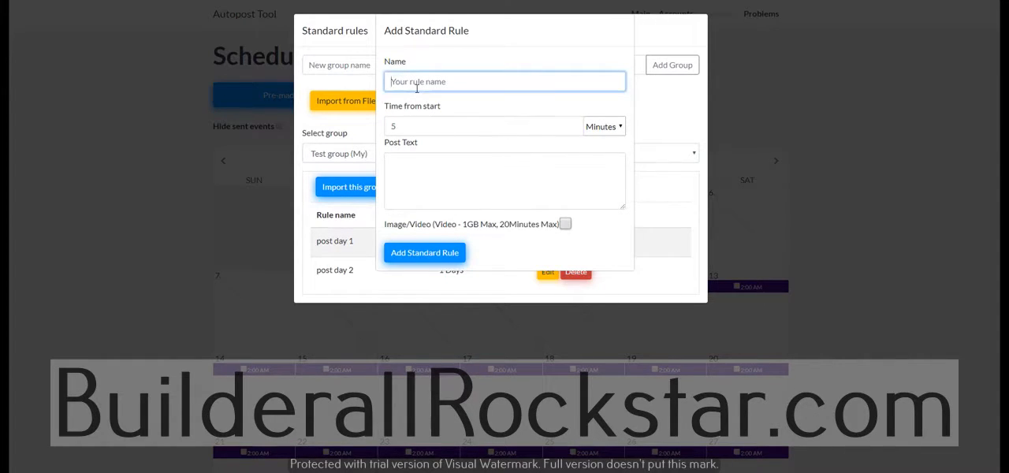
pyautogui.write('post for day 3')
pyautogui.click(607, 127)
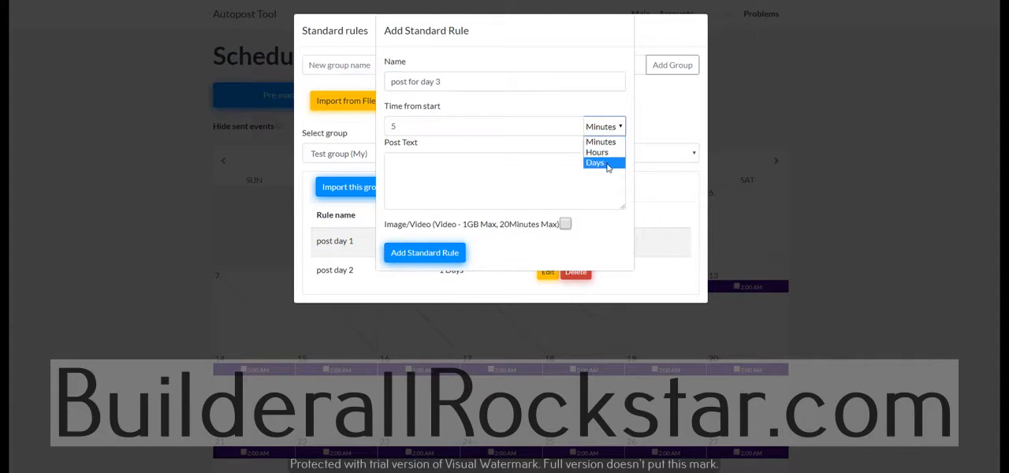
pyautogui.click(607, 161)
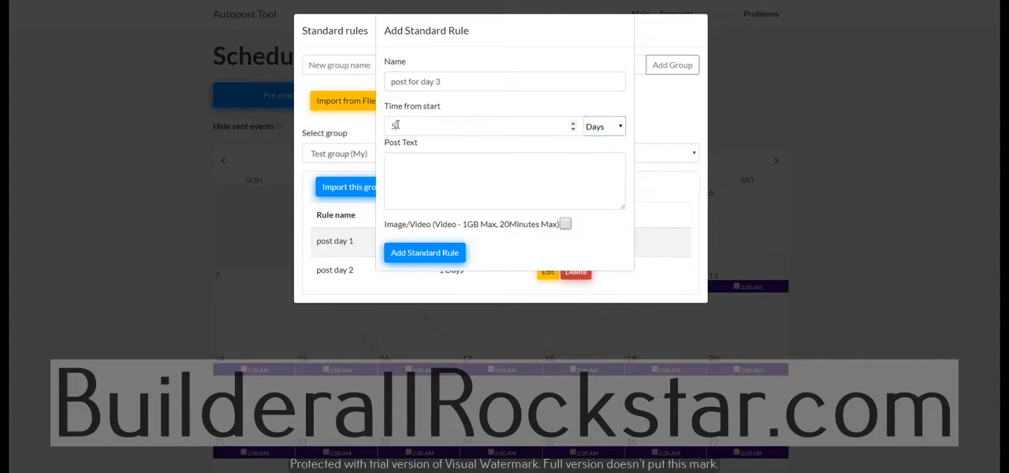
pyautogui.doubleClick(390, 126)
pyautogui.click(428, 176)
pyautogui.write('ay 3')
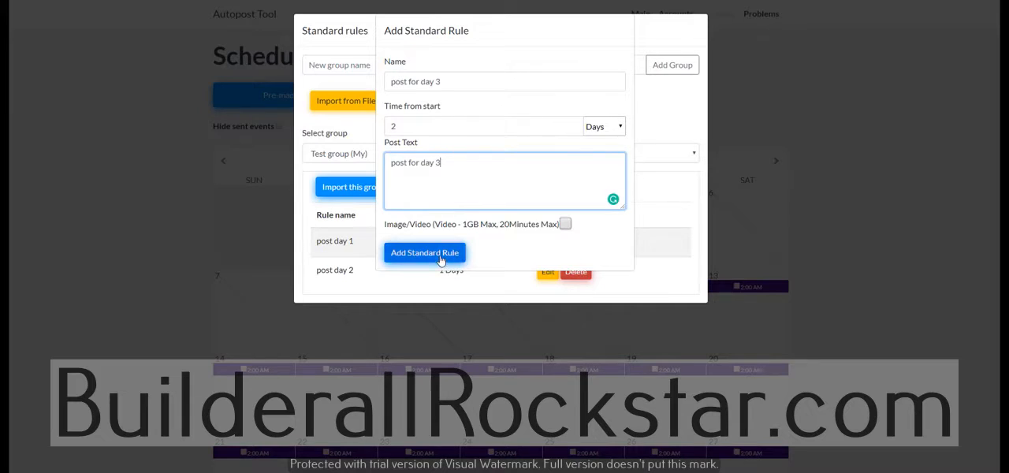
pyautogui.click(444, 257)
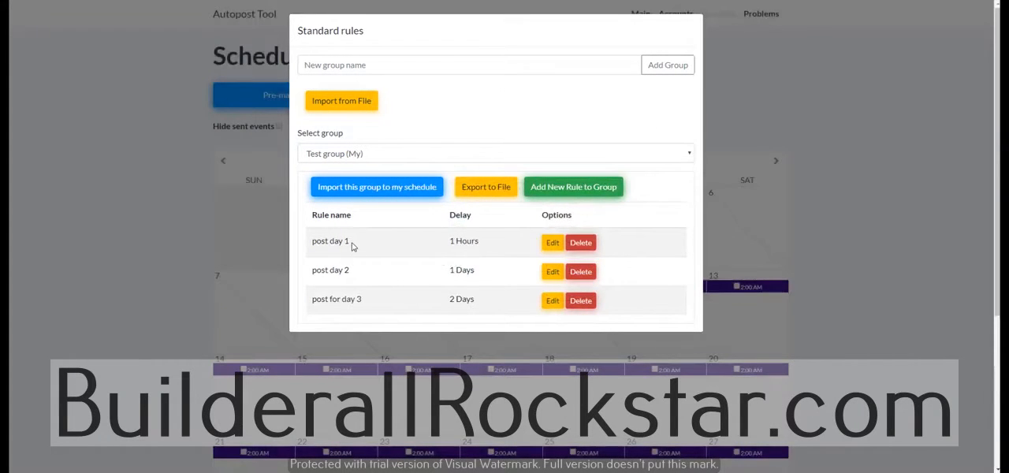
# Import Test group into the schedule for The BA Nation, starting July 12, 2019 at 02:00, and check the calendar
pyautogui.moveTo(313, 242); pyautogui.dragTo(344, 242)
pyautogui.moveTo(314, 274); pyautogui.dragTo(354, 274)
pyautogui.moveTo(449, 271); pyautogui.dragTo(484, 270)
pyautogui.click(381, 191)
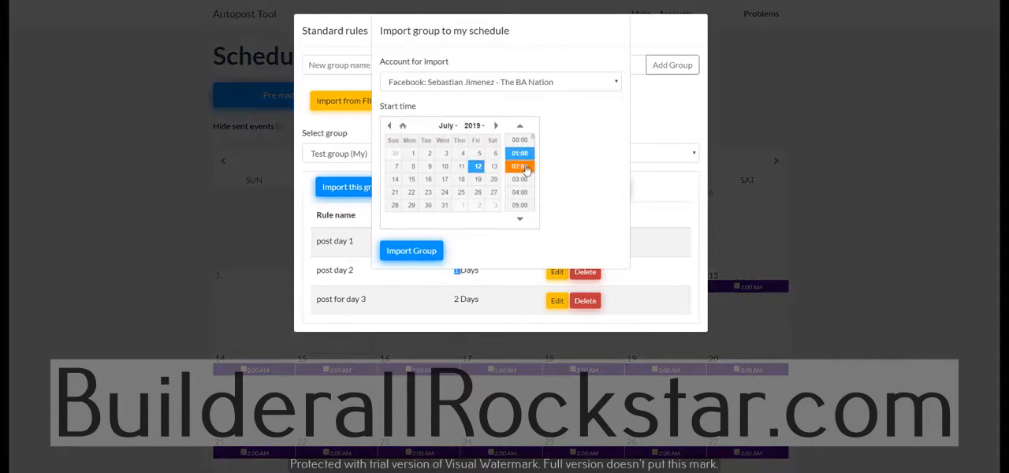
pyautogui.click(526, 169)
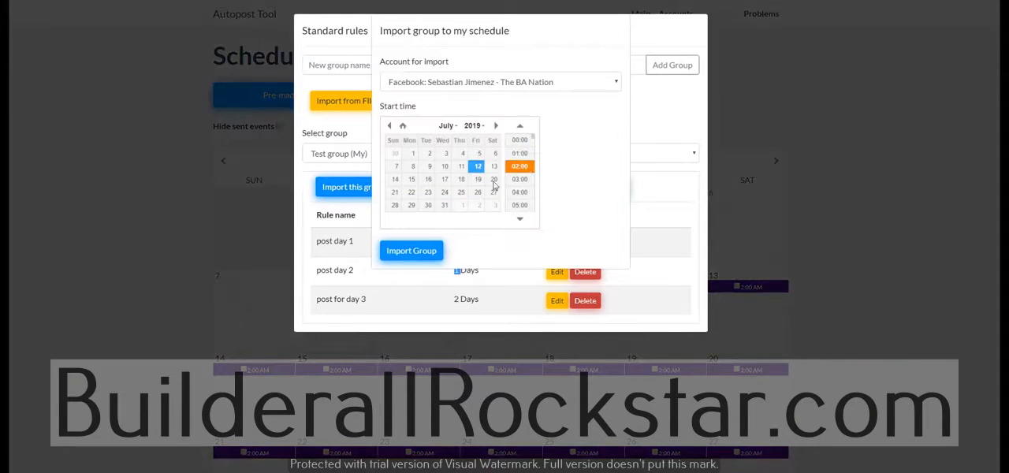
pyautogui.click(411, 251)
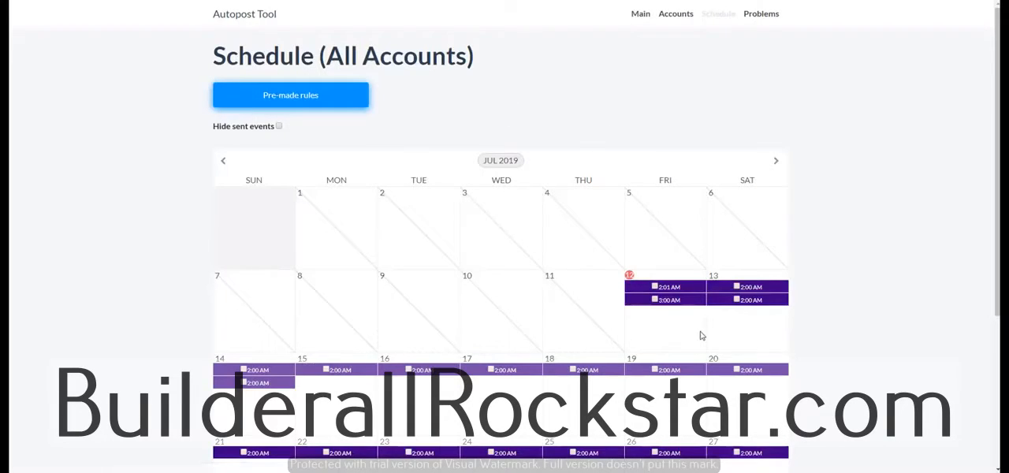
pyautogui.scroll(-3, 662, 349)
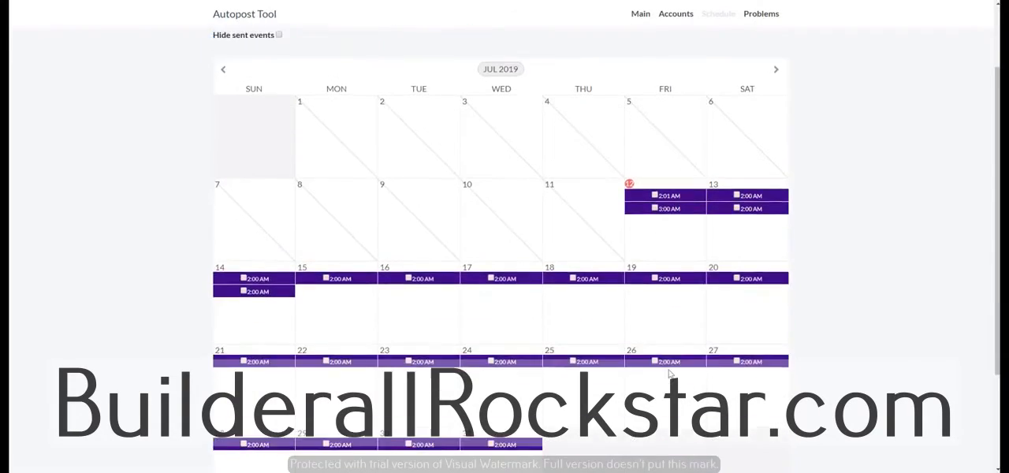
pyautogui.scroll(1, 667, 375)
pyautogui.scroll(2, 668, 372)
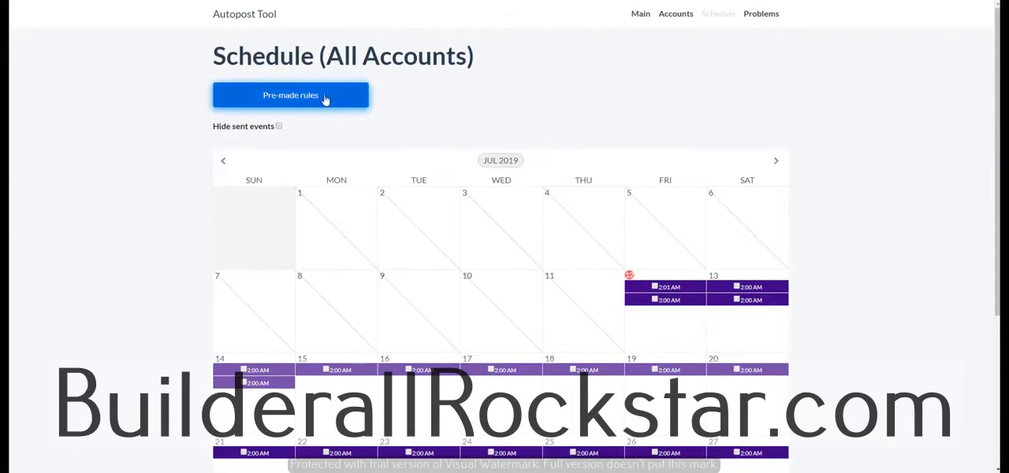
# Import Test group into the schedule for the Geo Leads Pro page, starting July 12, 2019 at 03:00, and check the calendar
pyautogui.click(355, 95)
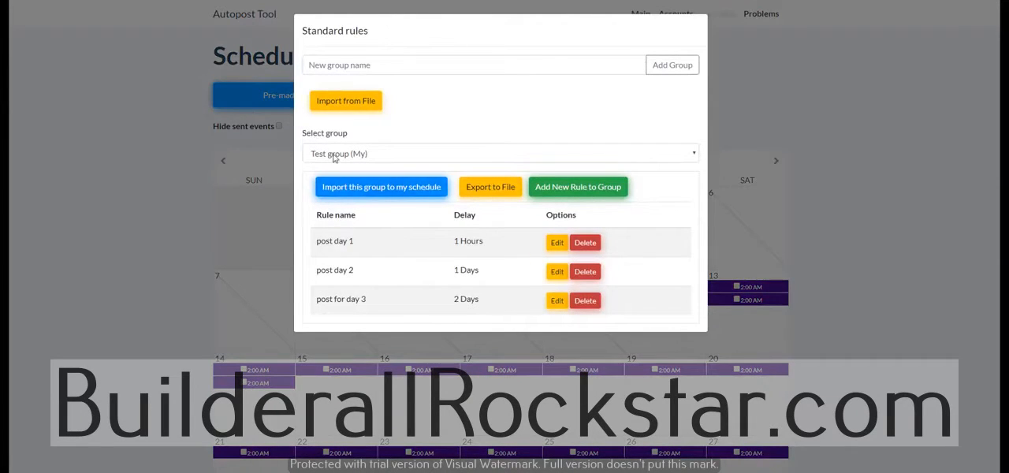
pyautogui.click(412, 194)
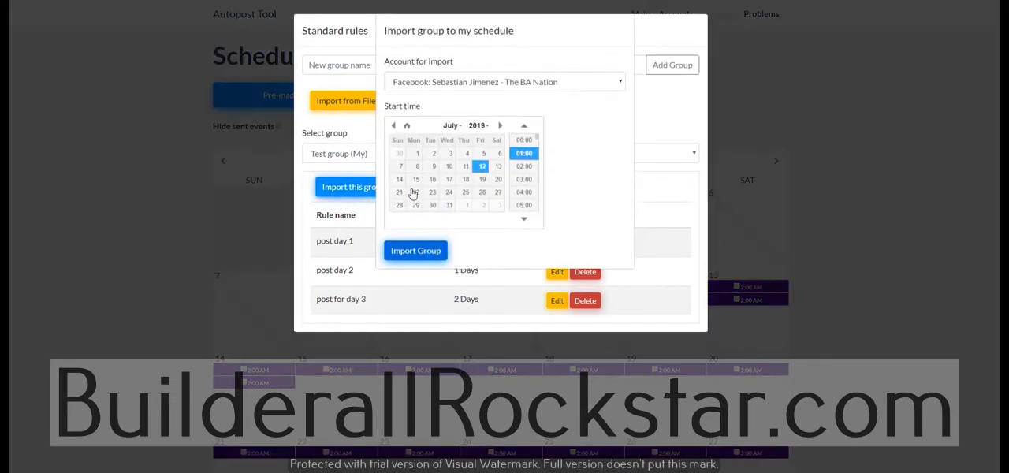
pyautogui.click(532, 85)
pyautogui.click(541, 120)
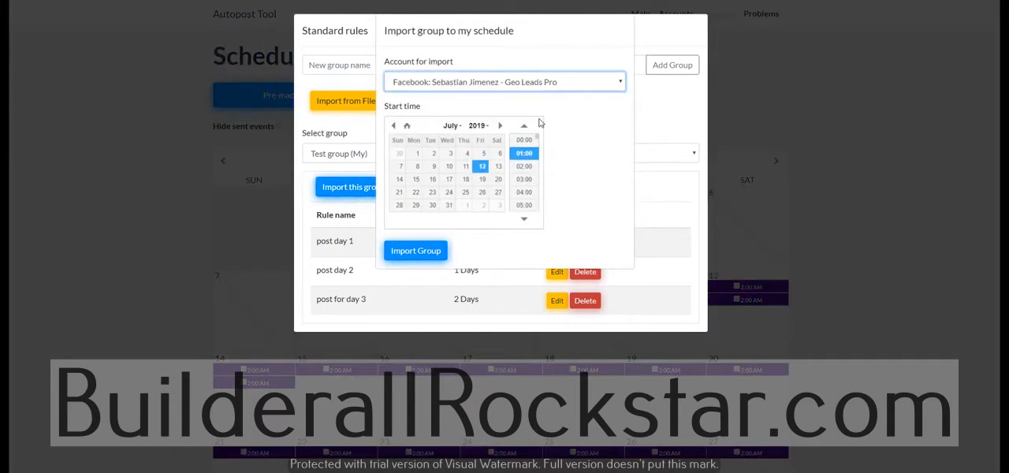
pyautogui.click(533, 184)
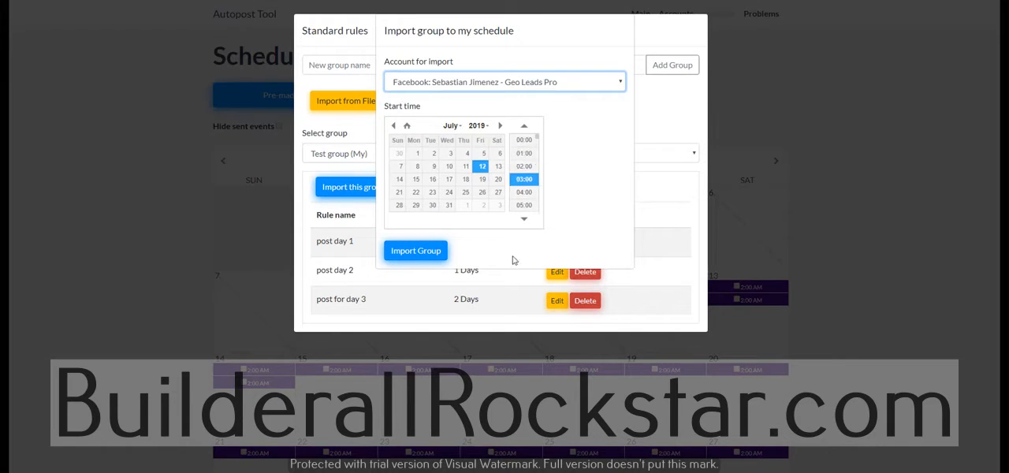
pyautogui.click(413, 254)
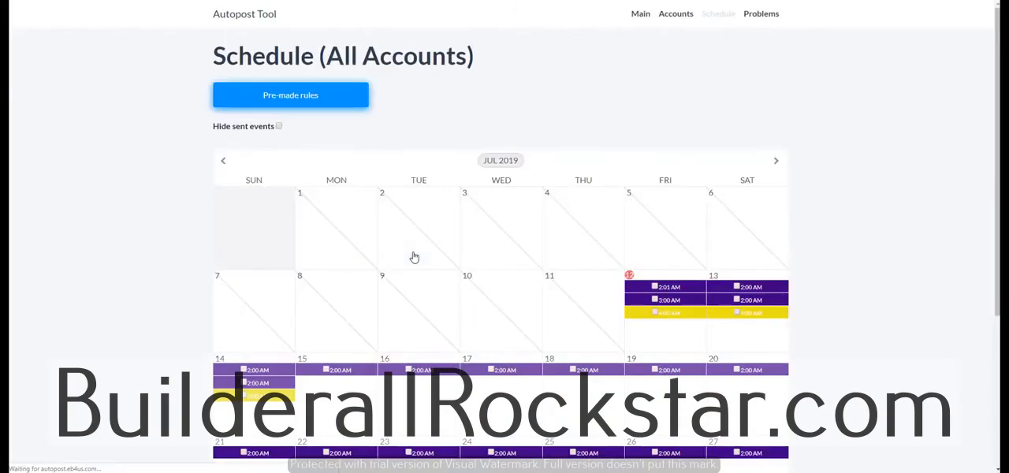
pyautogui.scroll(-2, 659, 324)
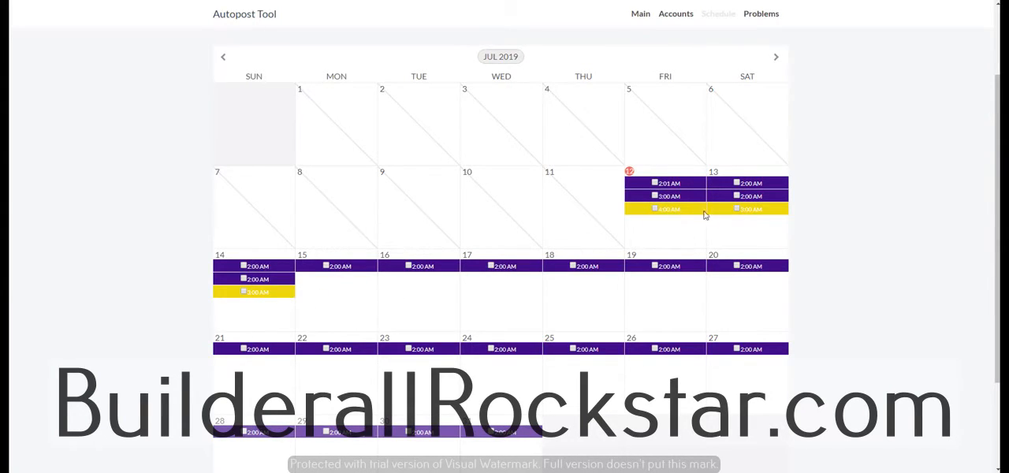
# Delete the yellow Geo Leads Pro "post day 1" rule scheduled for 4:00 AM on July 12
pyautogui.click(679, 211)
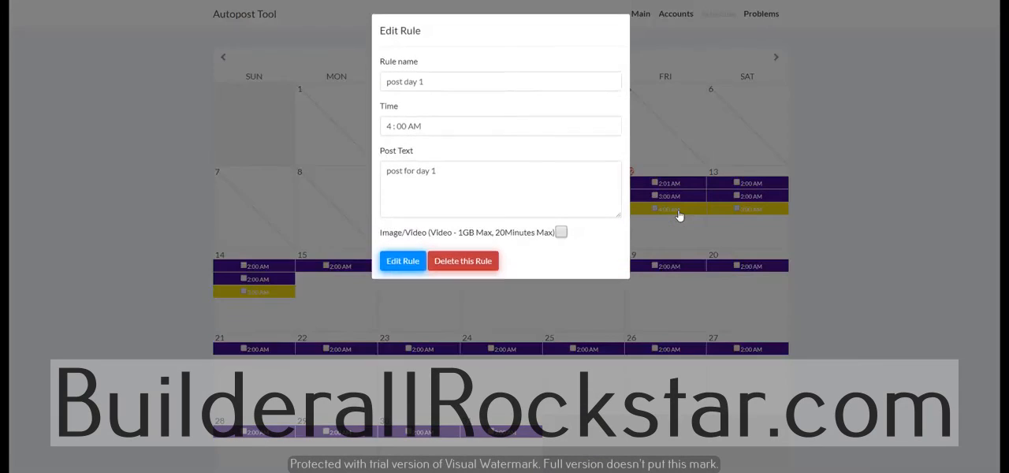
pyautogui.click(459, 264)
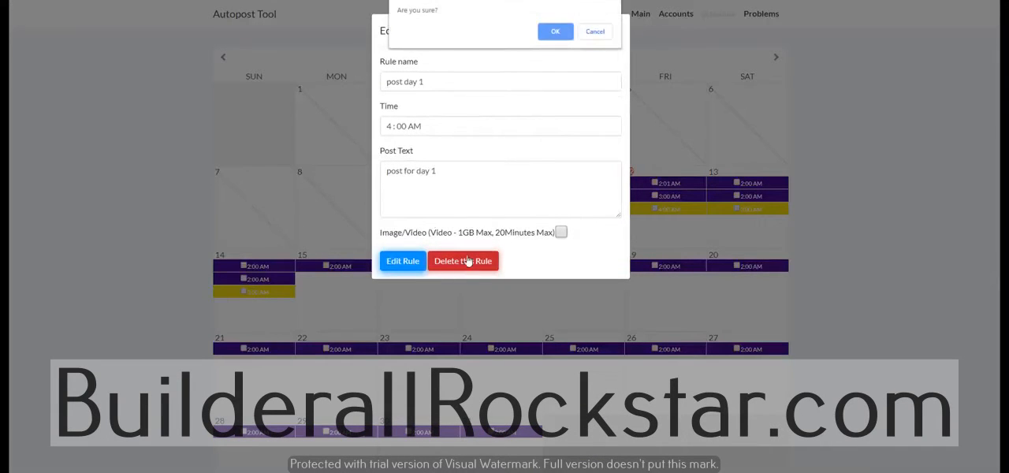
pyautogui.click(554, 33)
# Look over the remaining July calendar entries and open the list of linked Facebook accounts
pyautogui.scroll(-2, 719, 314)
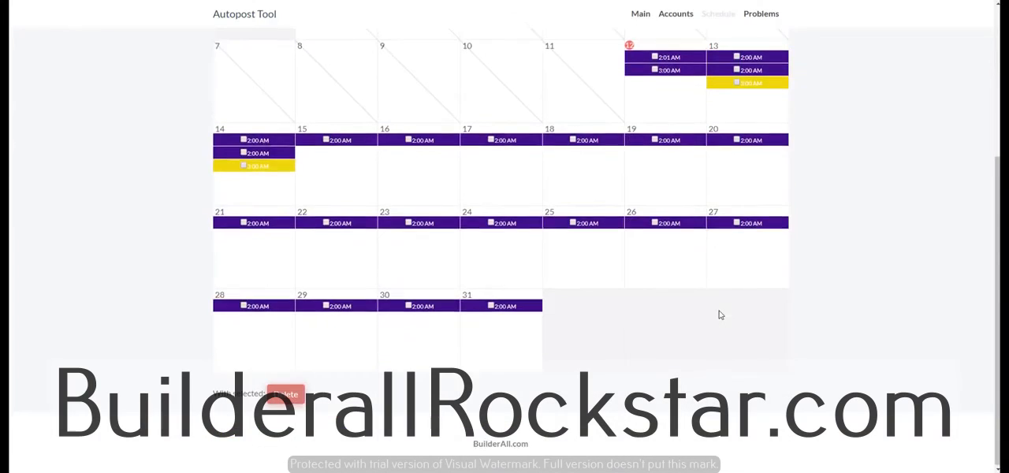
pyautogui.scroll(4, 719, 315)
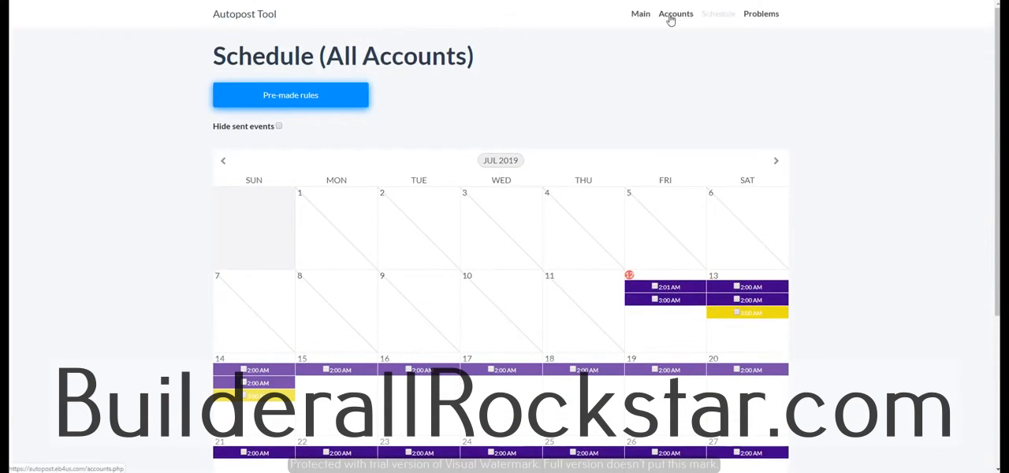
pyautogui.click(670, 15)
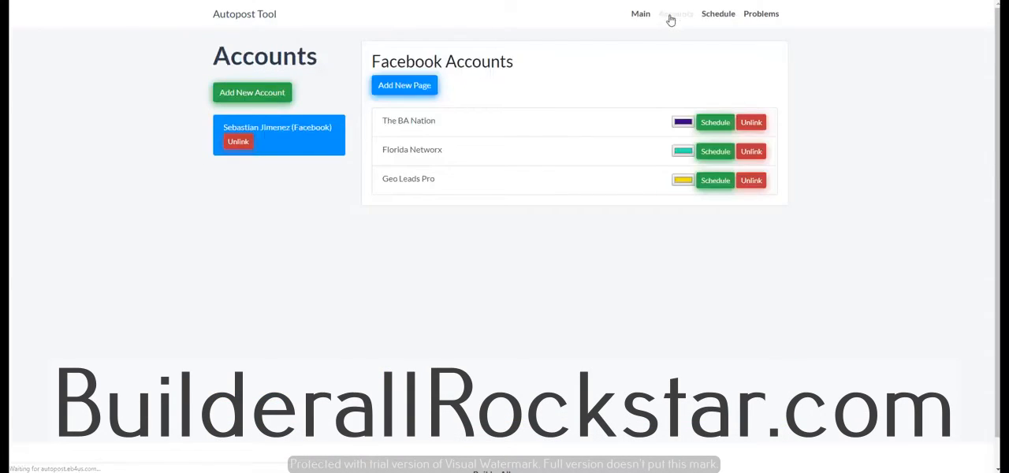